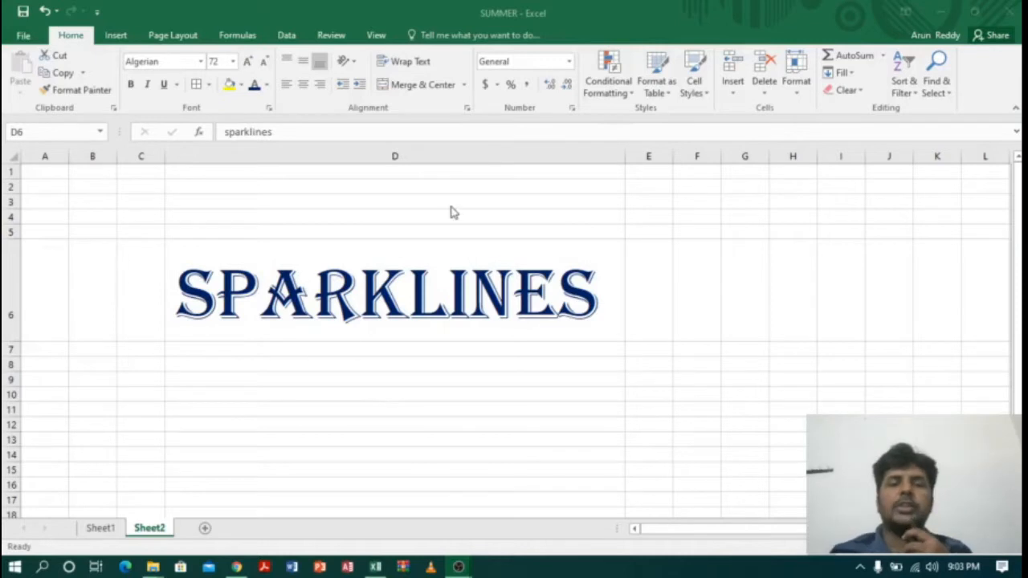
left_click(421, 283)
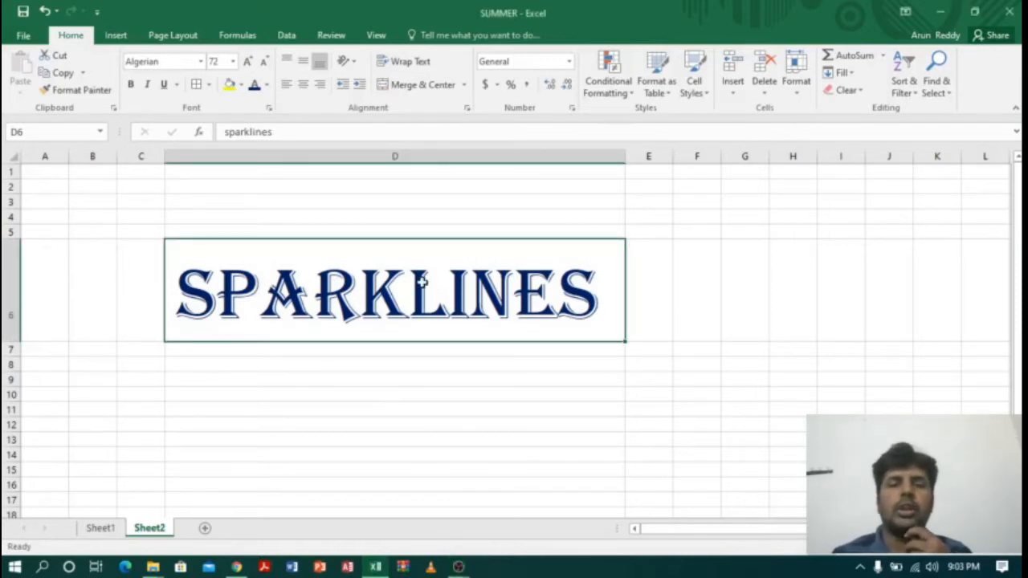
left_click(778, 275)
left_click(442, 285)
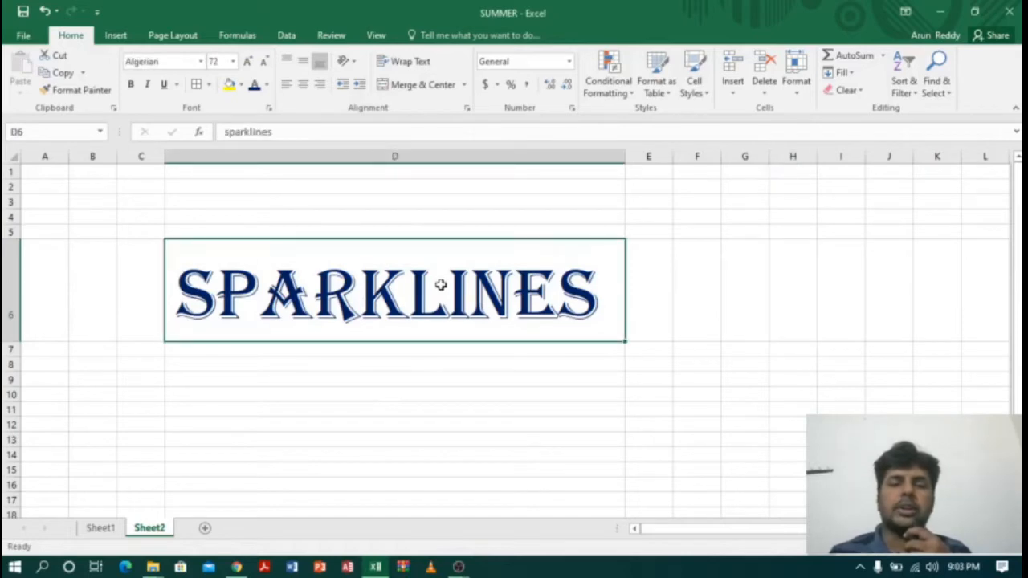
left_click(237, 567)
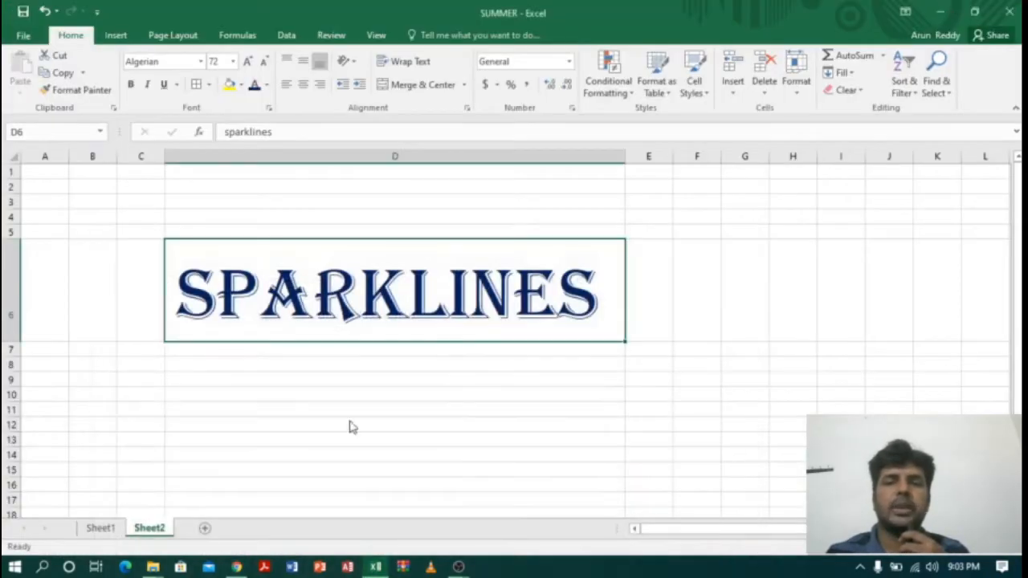
Step: Open Sheet1 and examine the summer sales table's branch names, March to June figures and Graph column
left_click(98, 532)
left_click(233, 237)
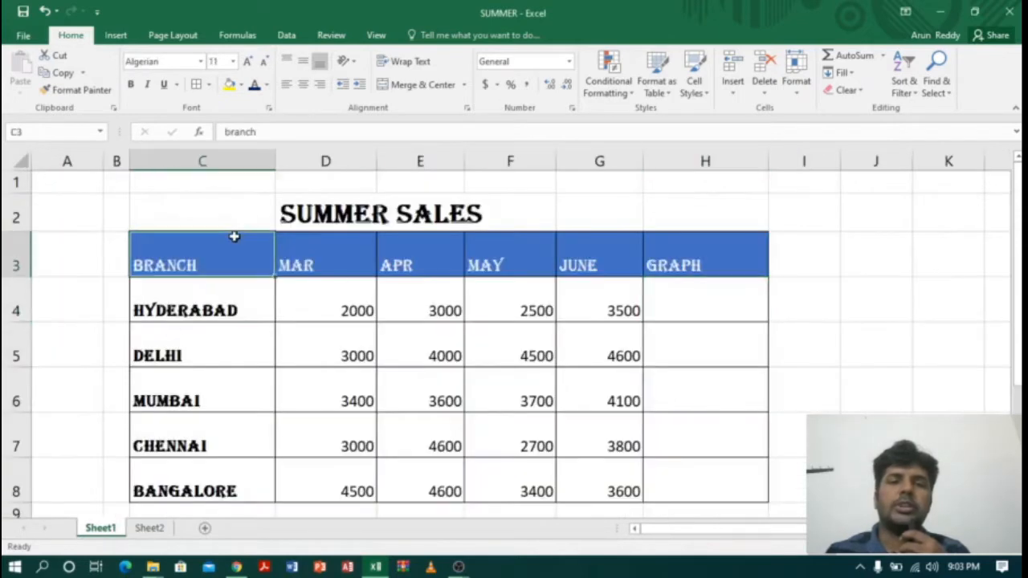
left_click_drag(212, 253, 166, 440)
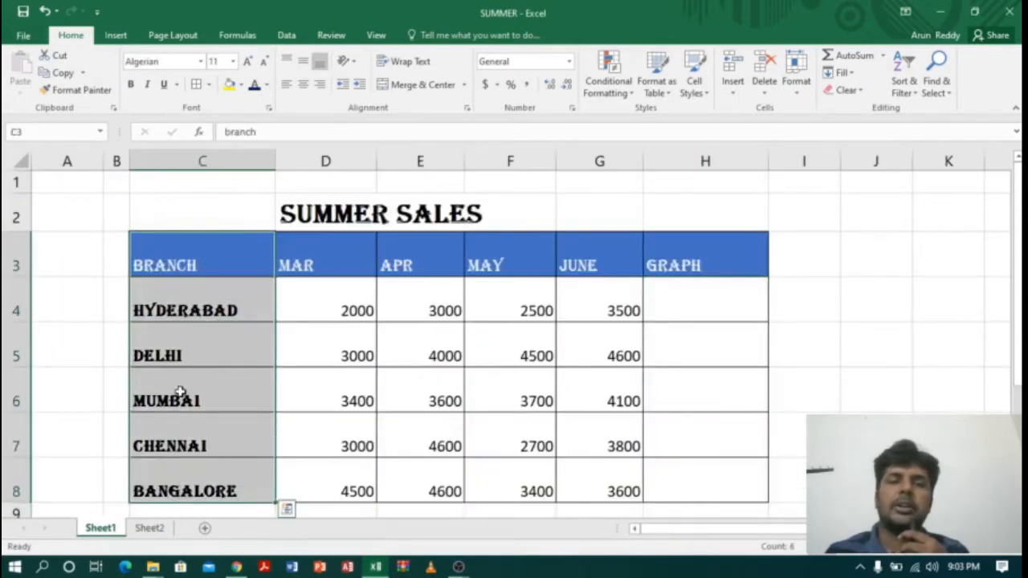
left_click(324, 250)
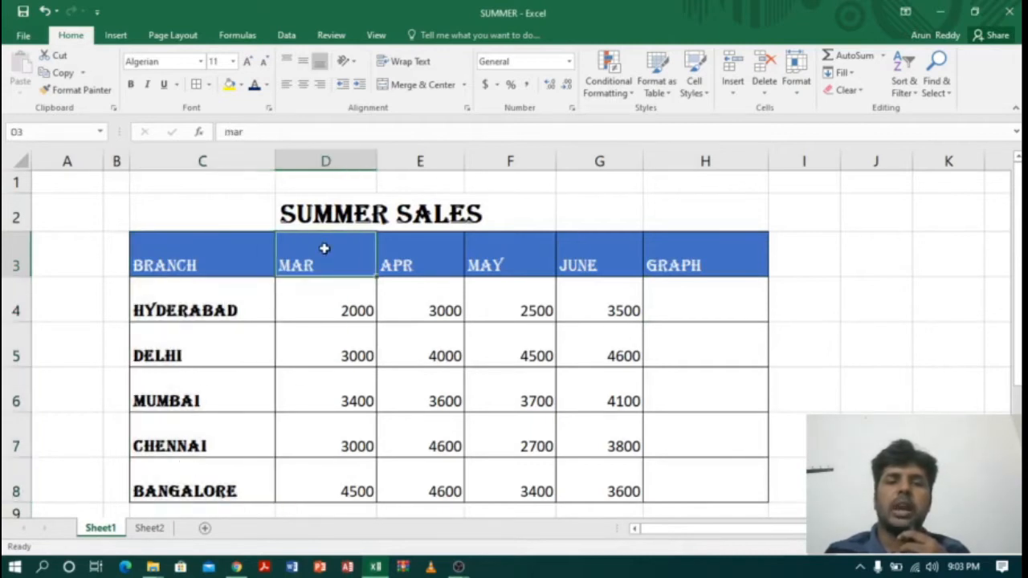
left_click_drag(323, 249, 592, 480)
left_click(711, 307)
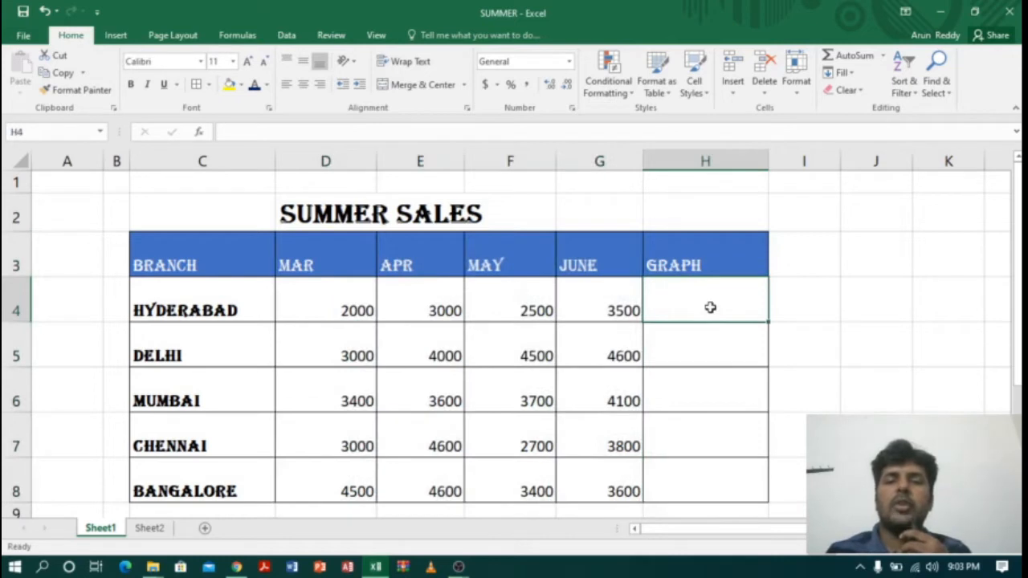
left_click_drag(297, 261, 592, 480)
left_click(739, 309)
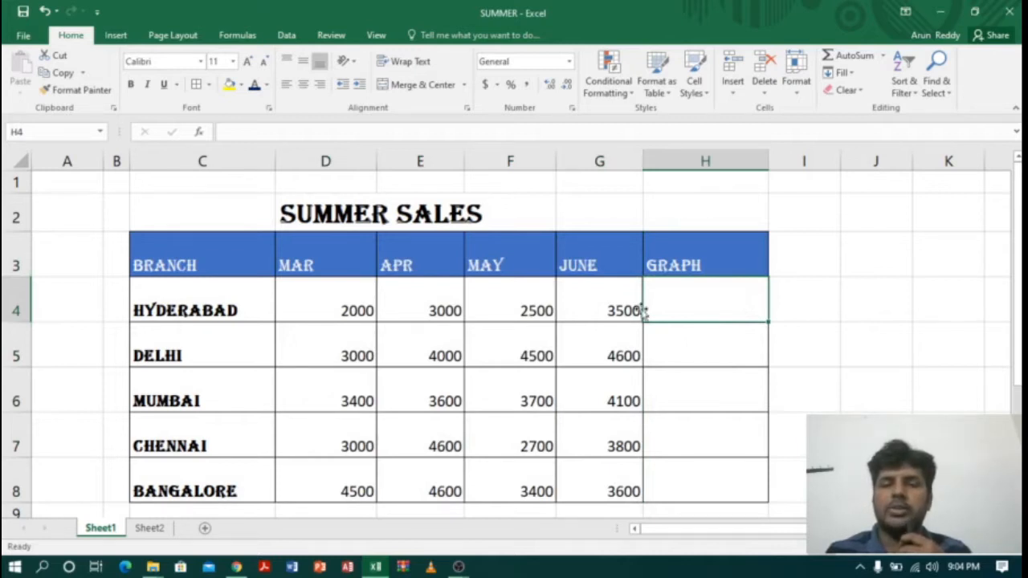
Step: Start a line sparkline in the Hyderabad row's Graph cell, using D4:G4 as the data range
left_click(588, 306)
left_click(692, 303)
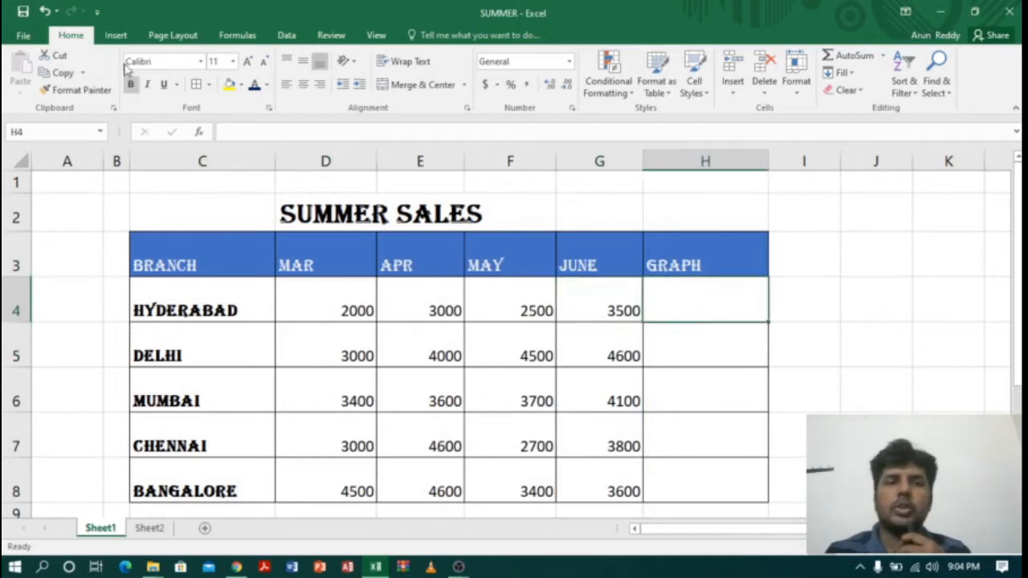
left_click(115, 36)
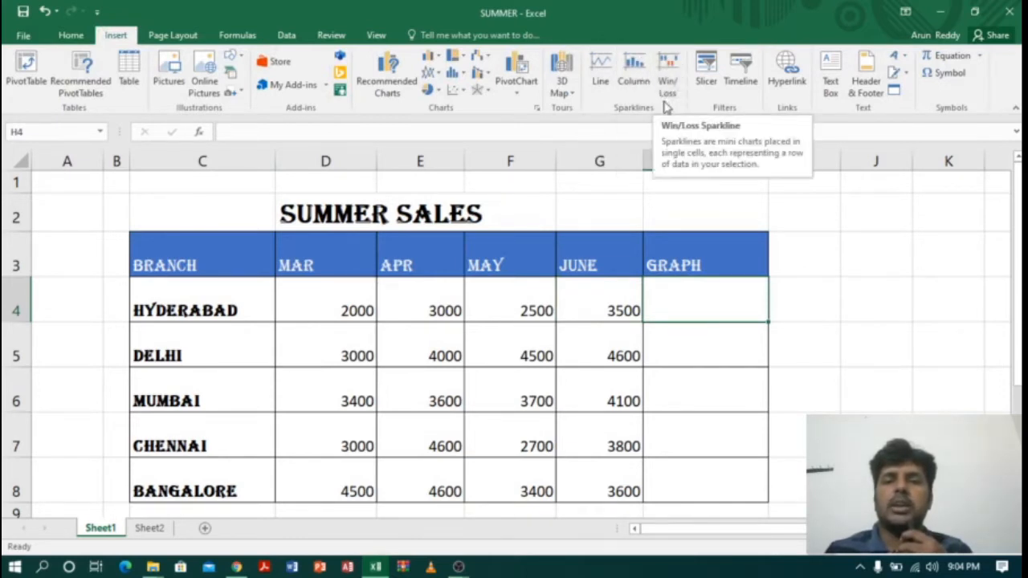
left_click(603, 74)
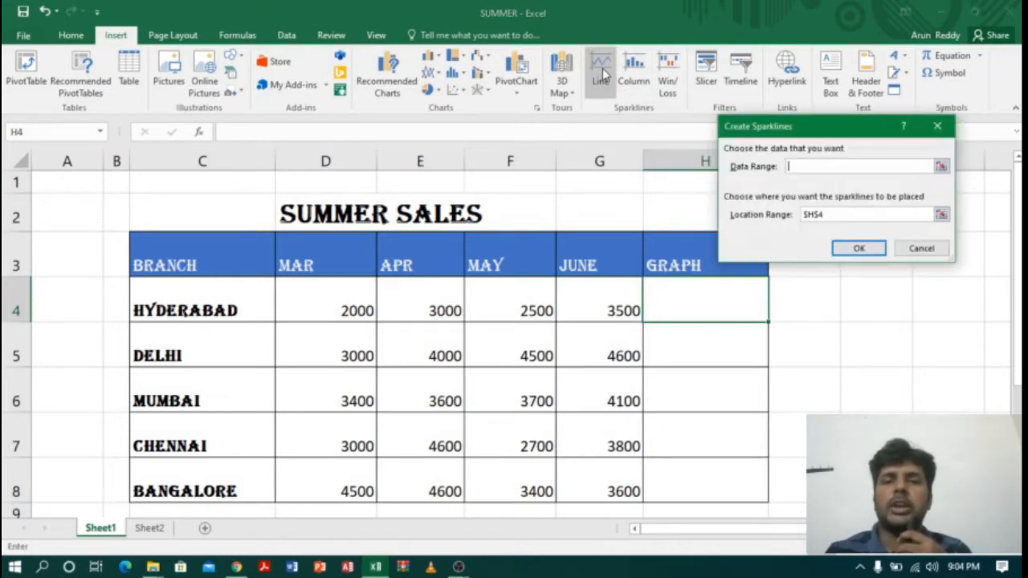
left_click_drag(816, 132, 889, 154)
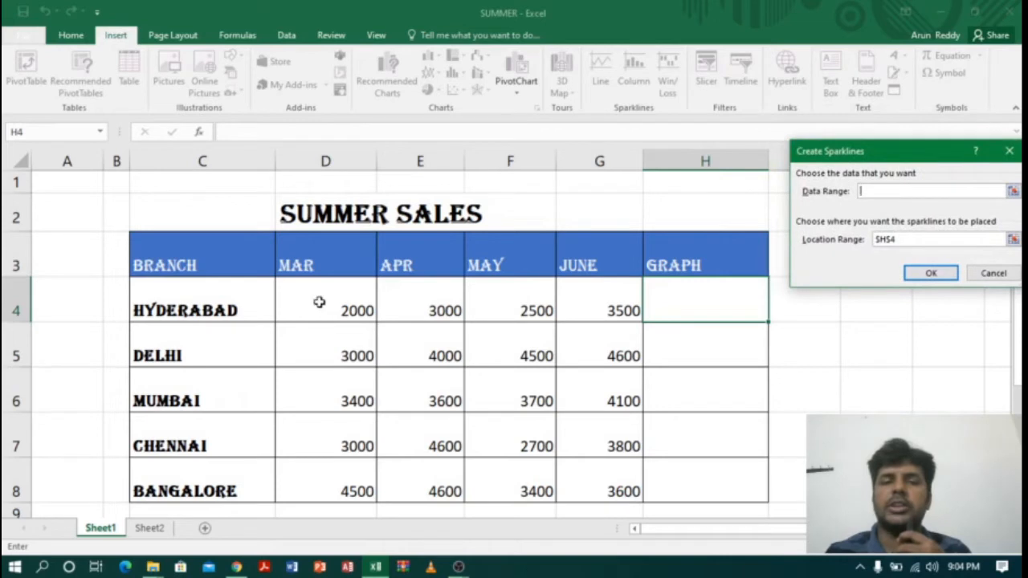
left_click_drag(319, 301, 585, 307)
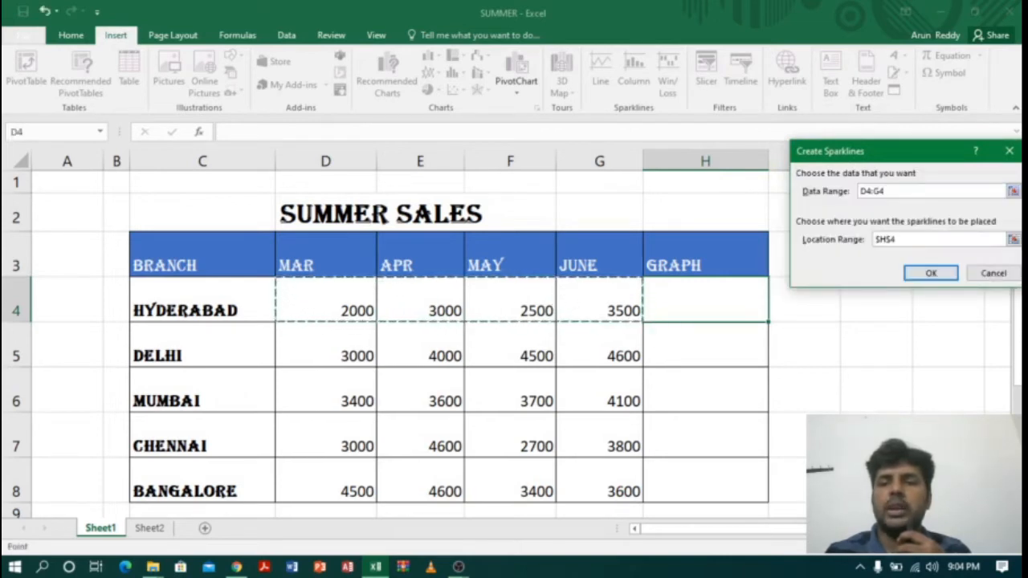
Step: Clear the sparkline's location range, pick cell H4 as the location again, and create the sparkline
left_click(956, 240)
key("BackSpace")
key("BackSpace")
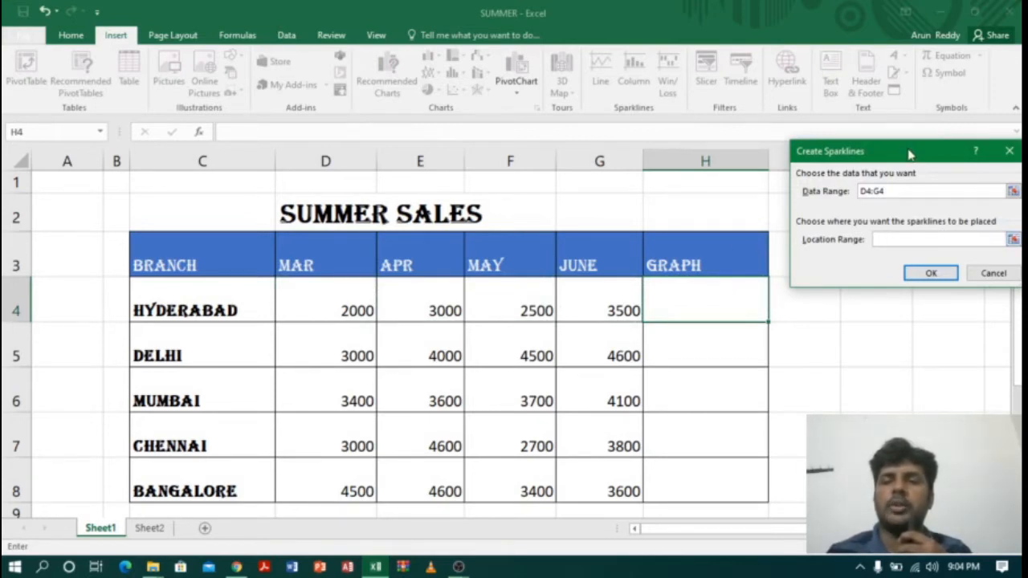
left_click_drag(910, 154, 862, 90)
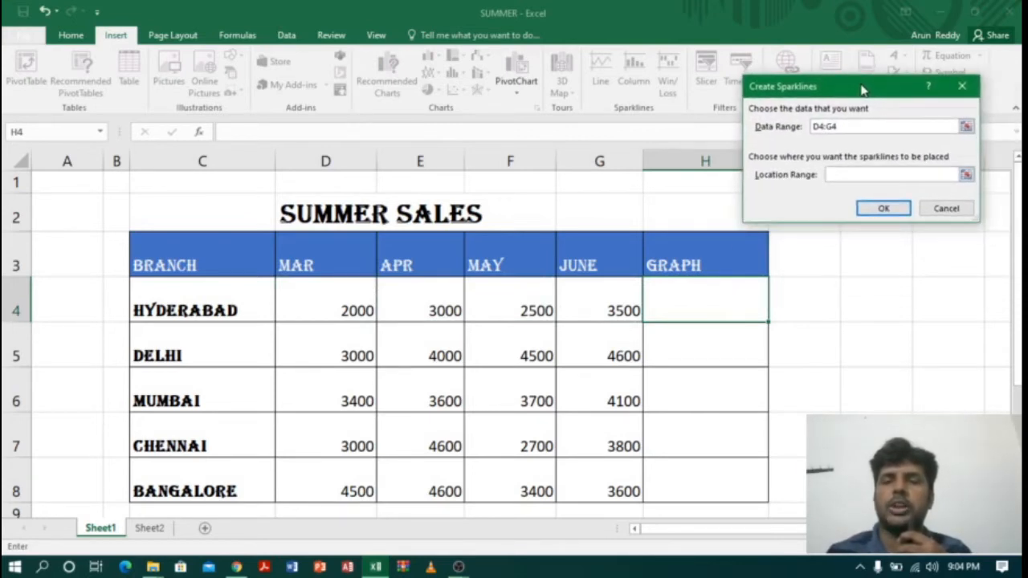
left_click(967, 176)
left_click(709, 306)
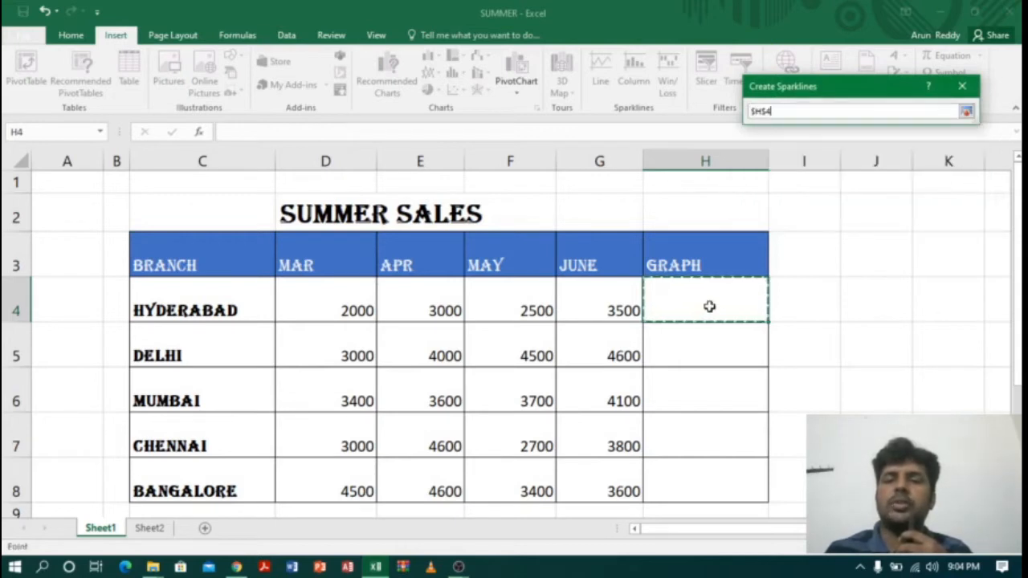
left_click(967, 111)
left_click(883, 207)
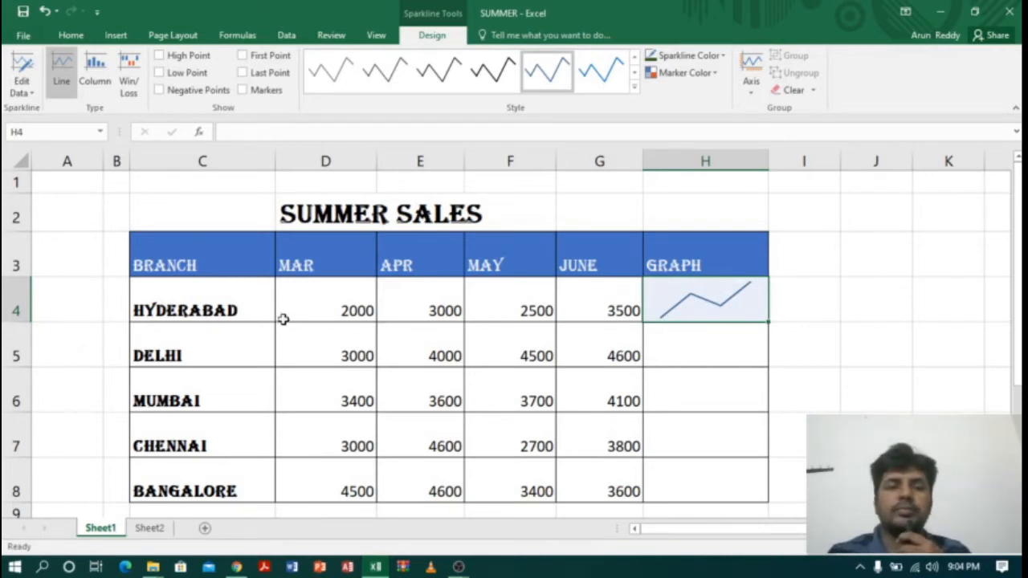
Step: Compare Hyderabad's March to June figures with the points on its sparkline, and review the other branch names
left_click(351, 307)
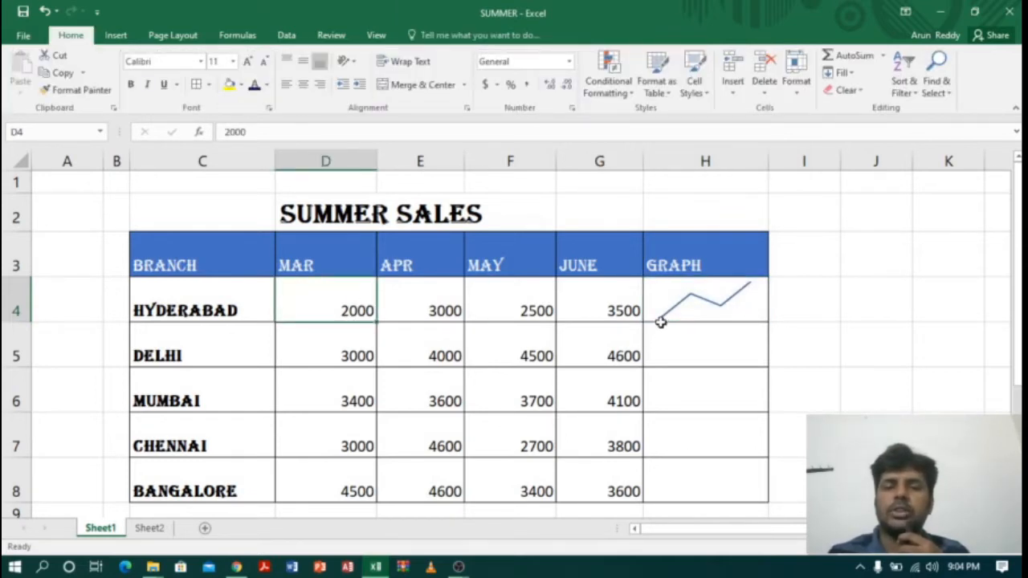
left_click(434, 315)
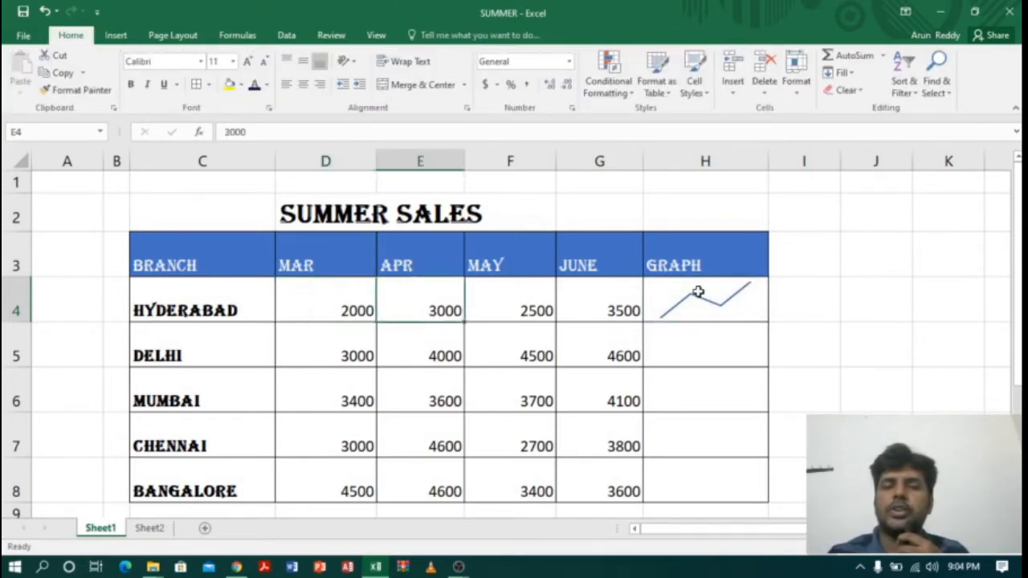
left_click(543, 307)
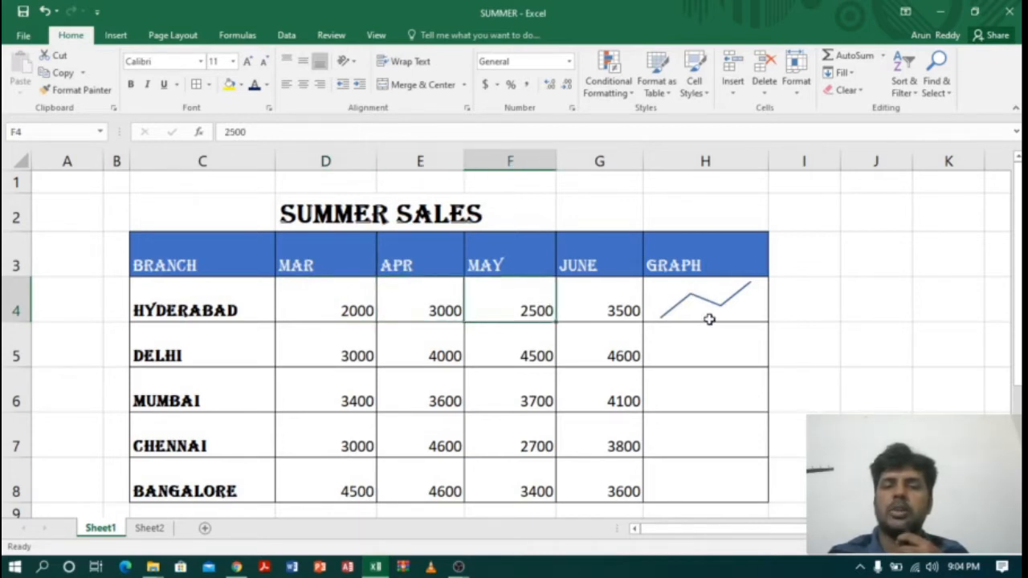
left_click(597, 301)
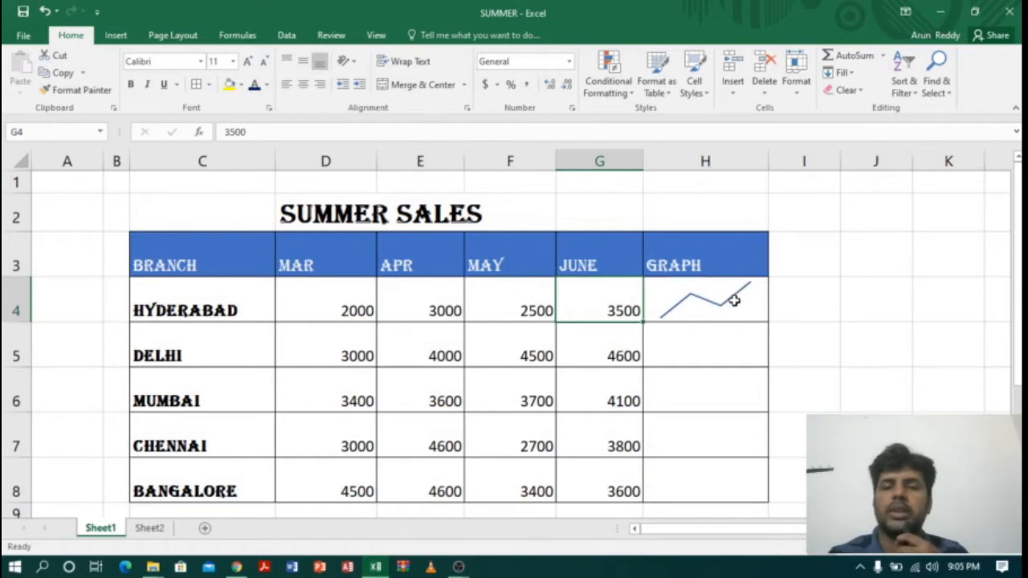
left_click(735, 300)
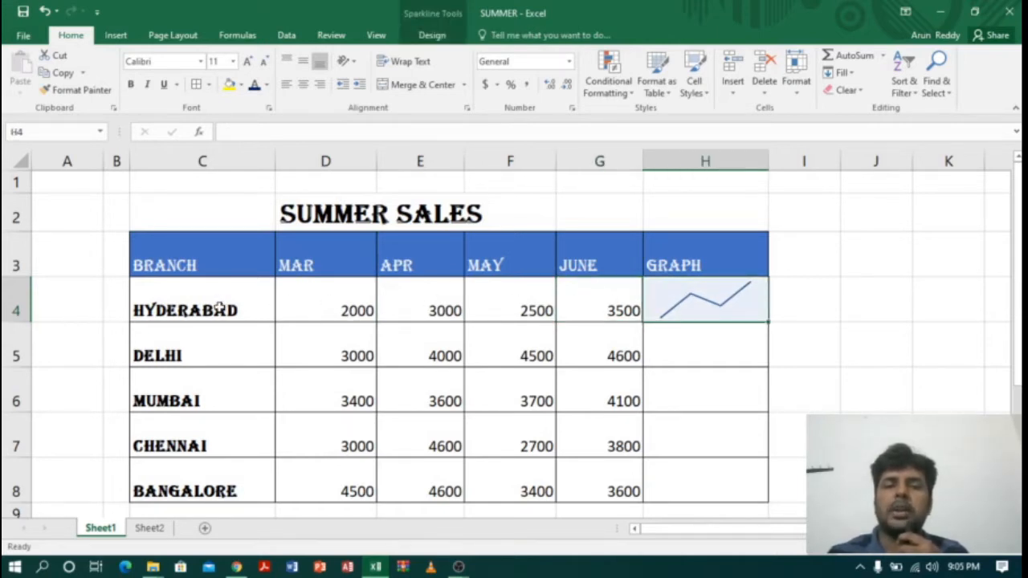
left_click(161, 356)
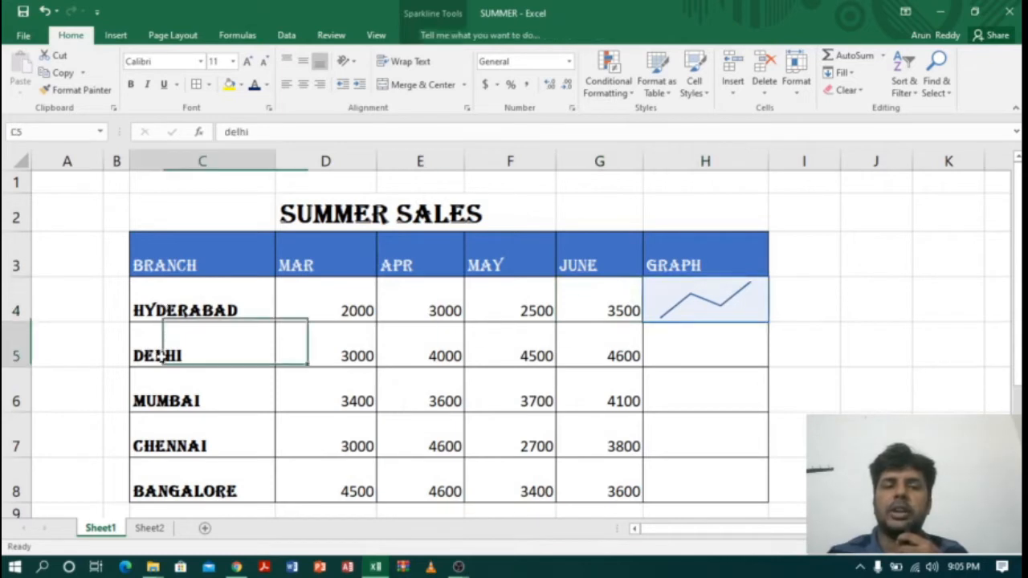
left_click(184, 402)
left_click(182, 443)
left_click(190, 484)
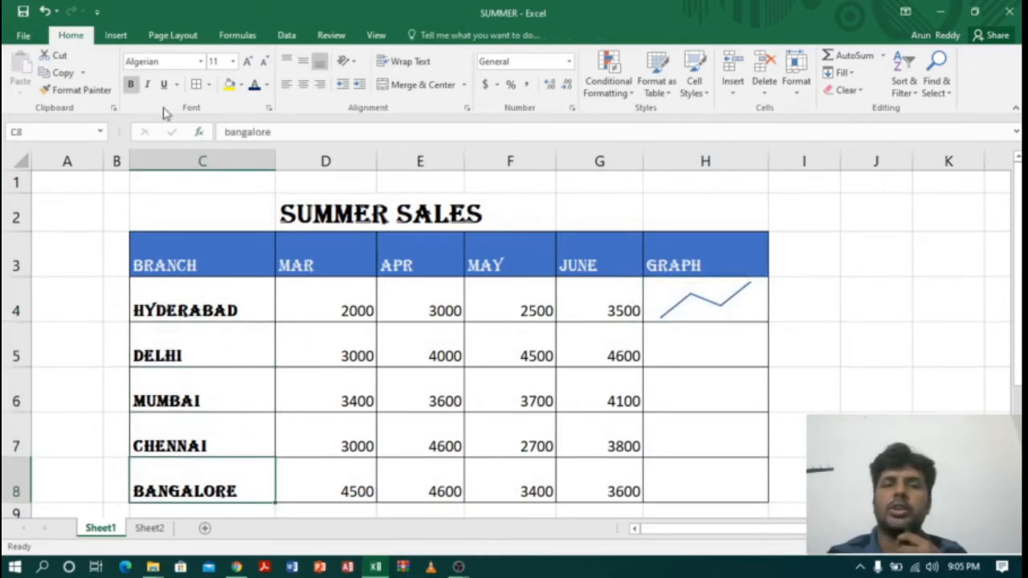
Step: Fill the Hyderabad sparkline from H4 down to H8 to cover the remaining branches
left_click(116, 36)
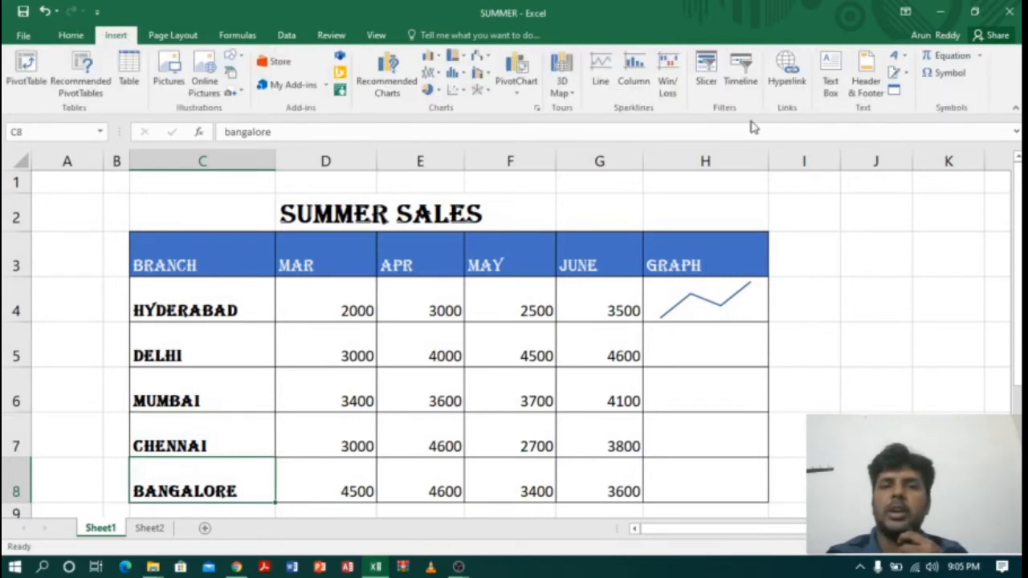
left_click(731, 301)
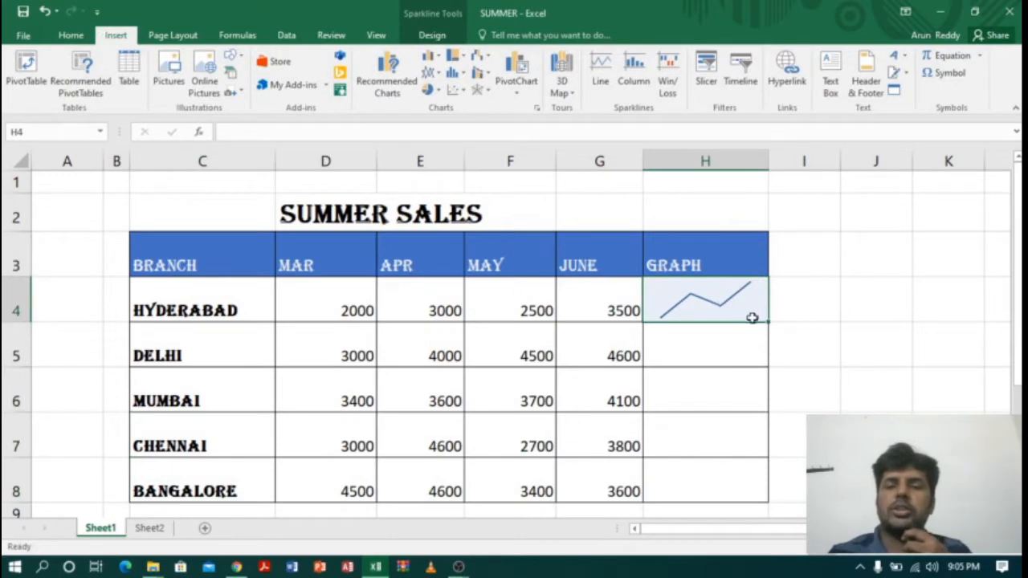
left_click_drag(767, 322, 764, 508)
left_click(718, 317)
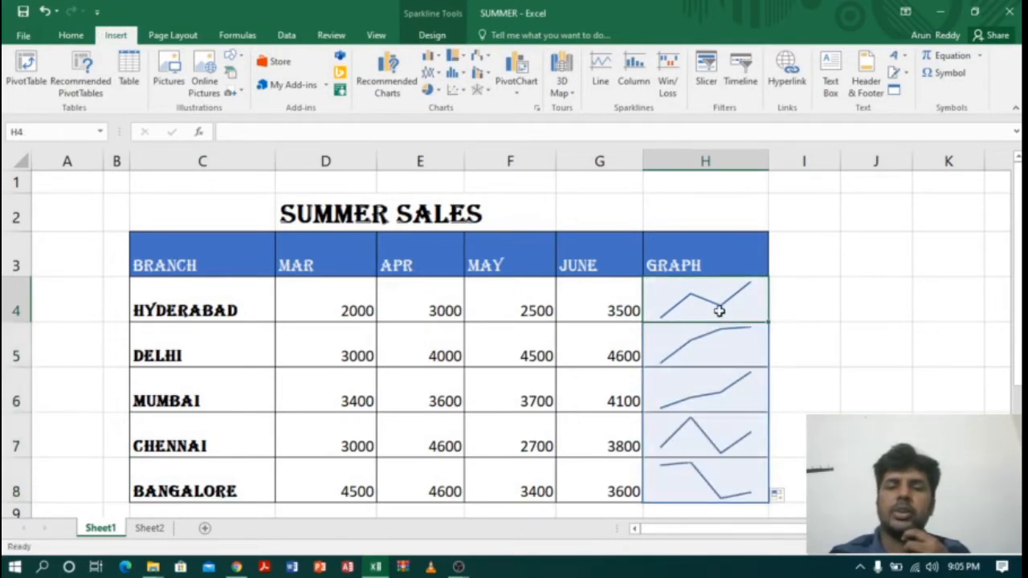
left_click_drag(721, 286, 712, 487)
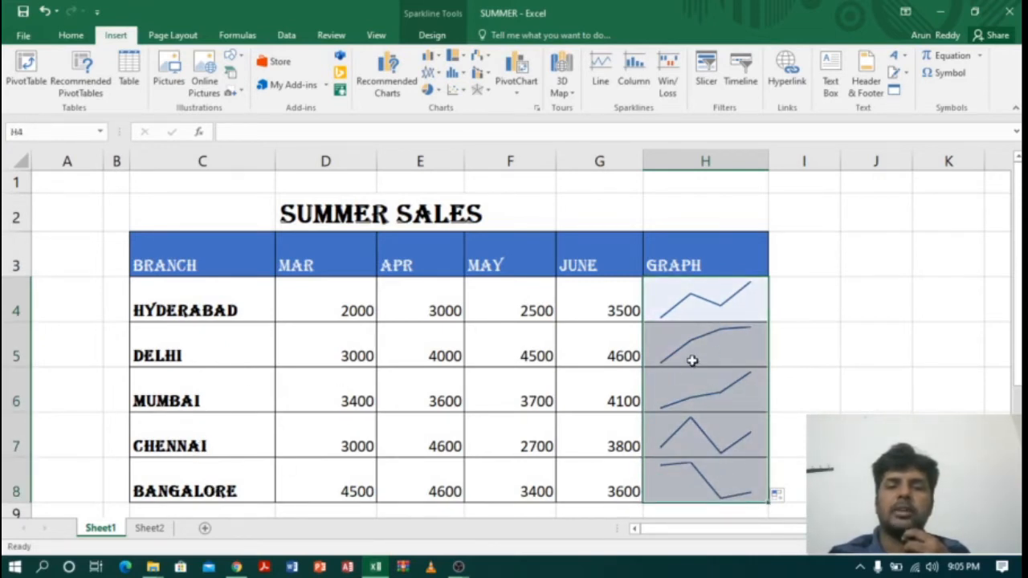
left_click(714, 340)
Step: Show the high point and low point on the Graph column's sparklines
left_click(727, 300)
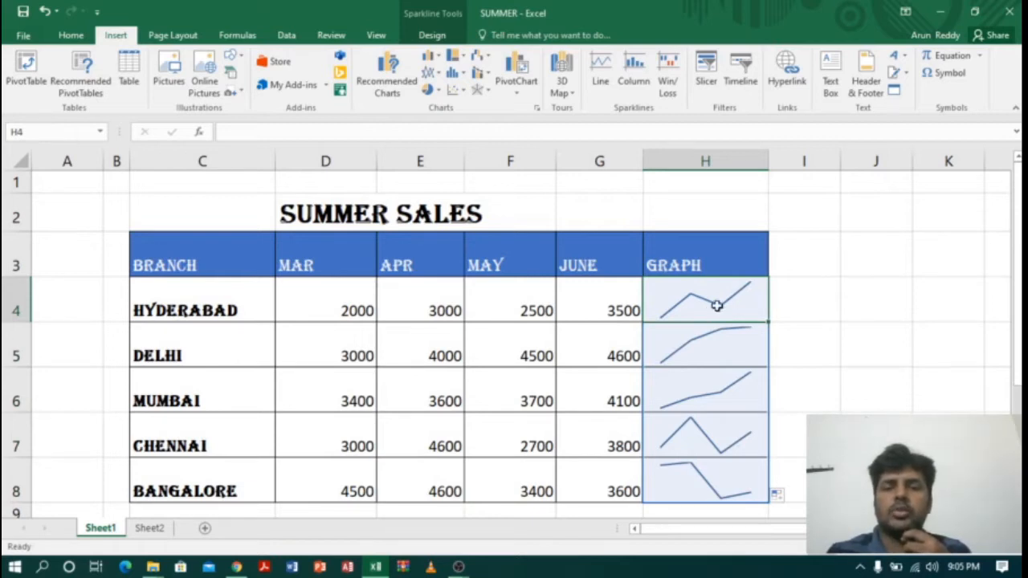
left_click(430, 36)
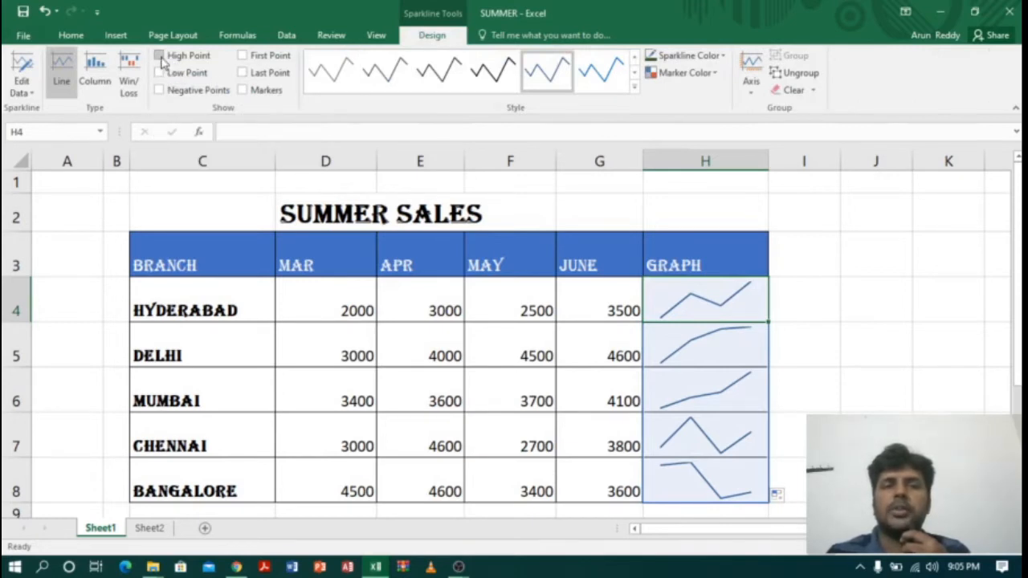
left_click(160, 56)
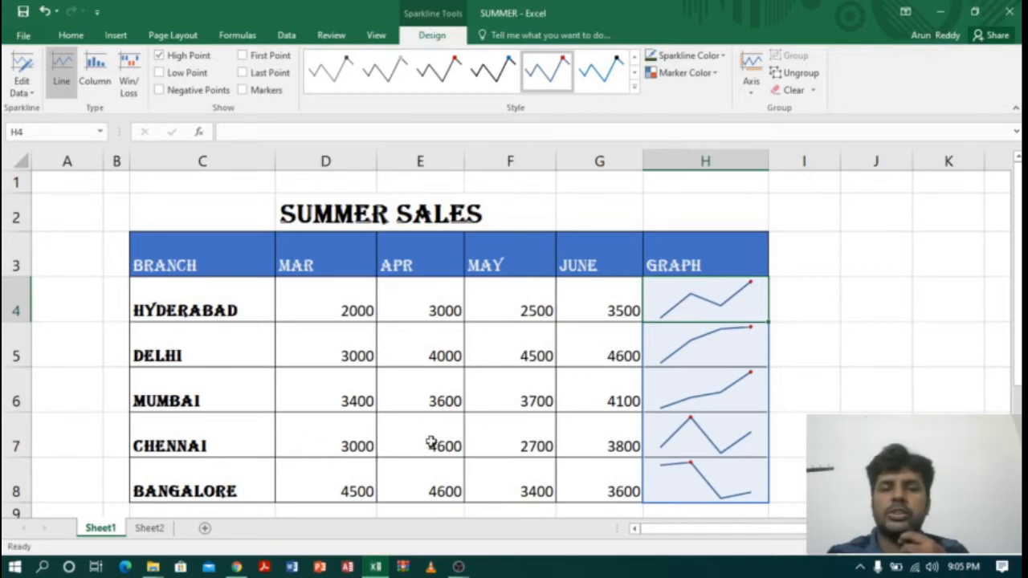
left_click(160, 75)
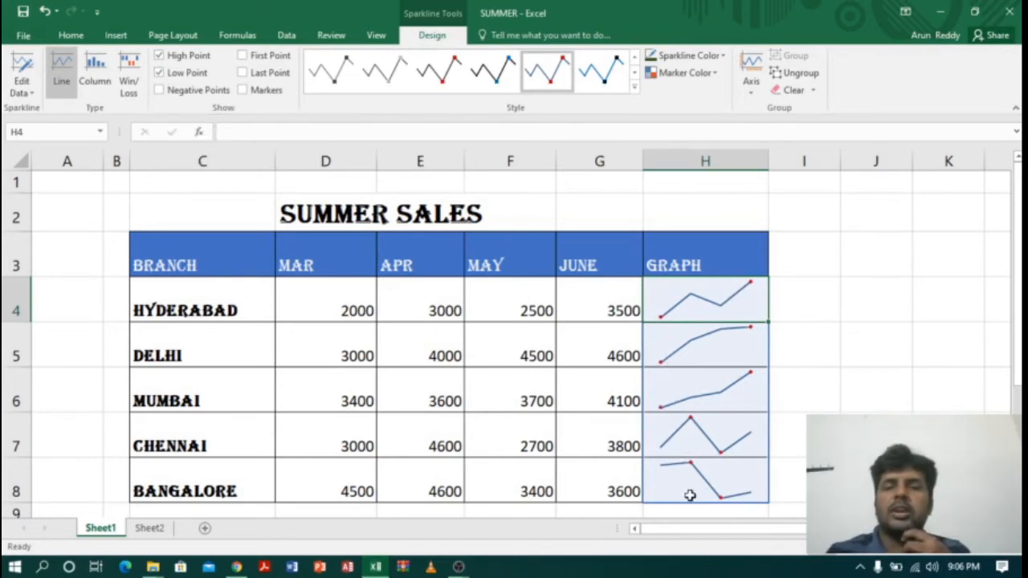
Step: Set the low point marker color of the Graph column's sparklines to black
left_click(691, 301)
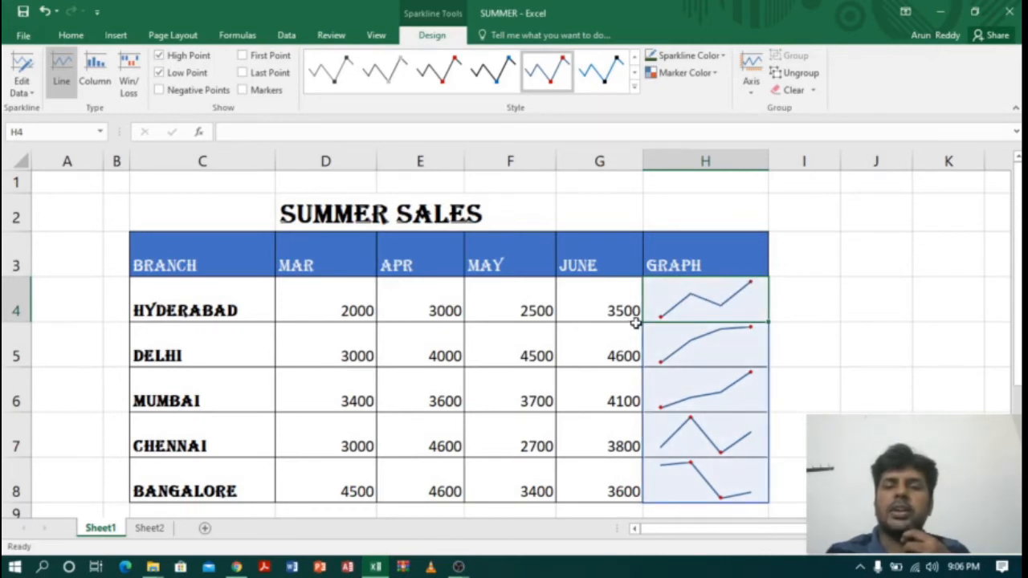
left_click(715, 73)
mouse_move(705, 134)
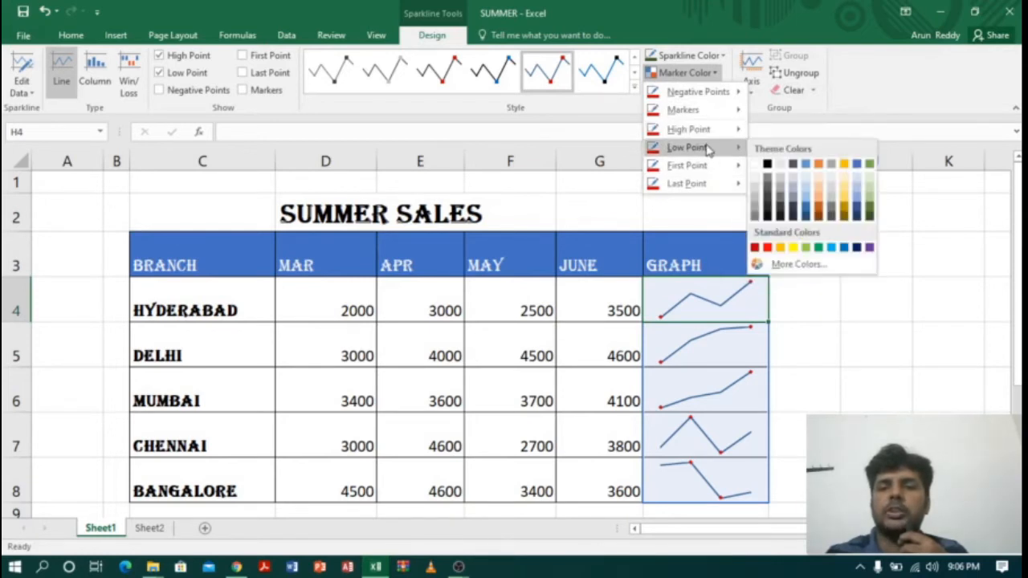
left_click(768, 165)
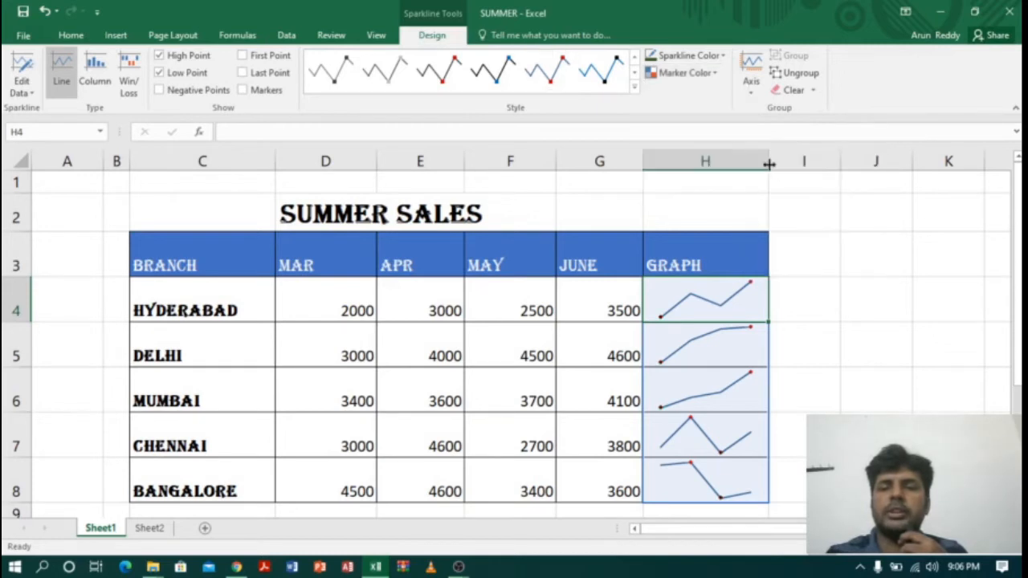
left_click(695, 371)
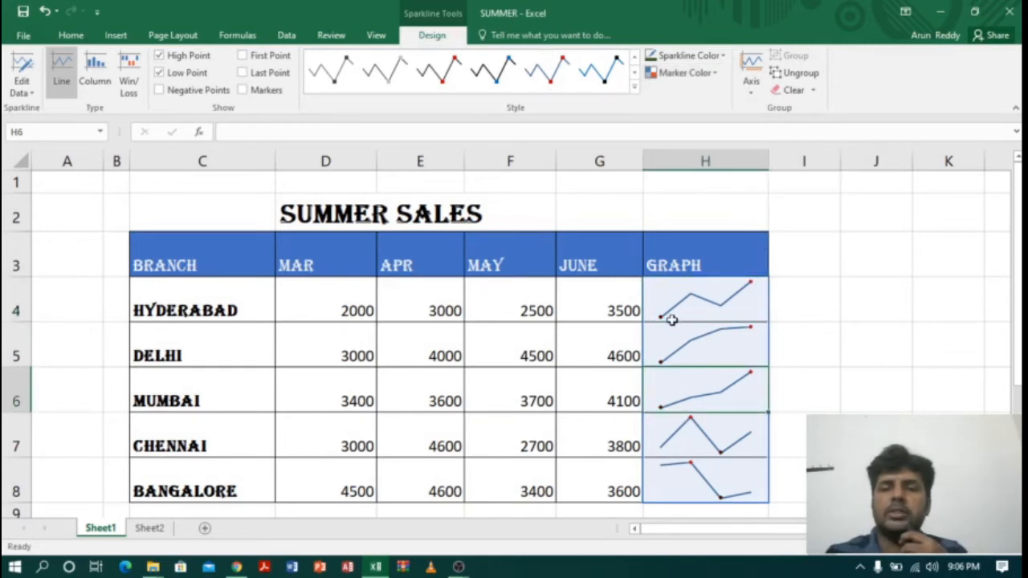
left_click(671, 315)
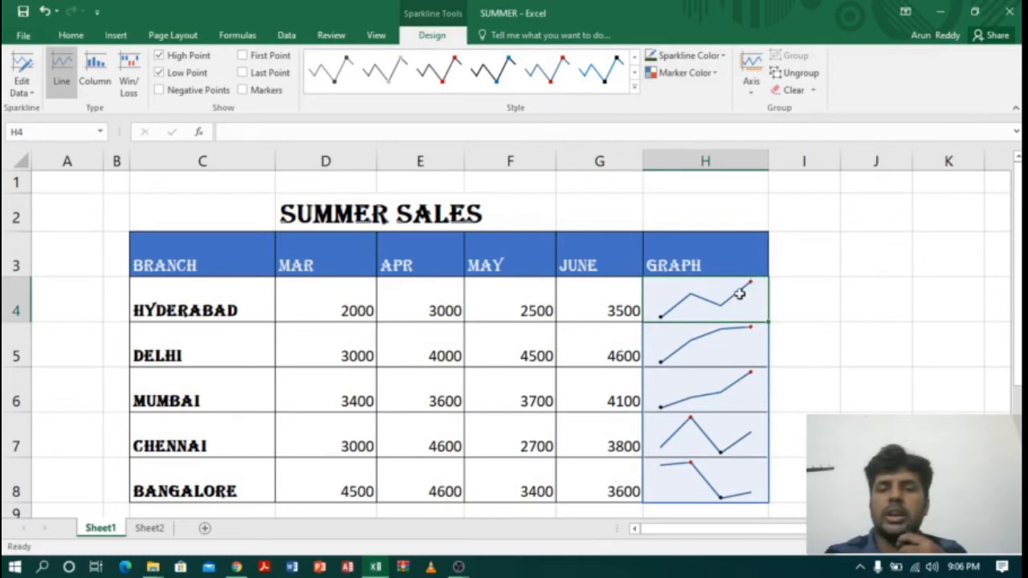
left_click(635, 86)
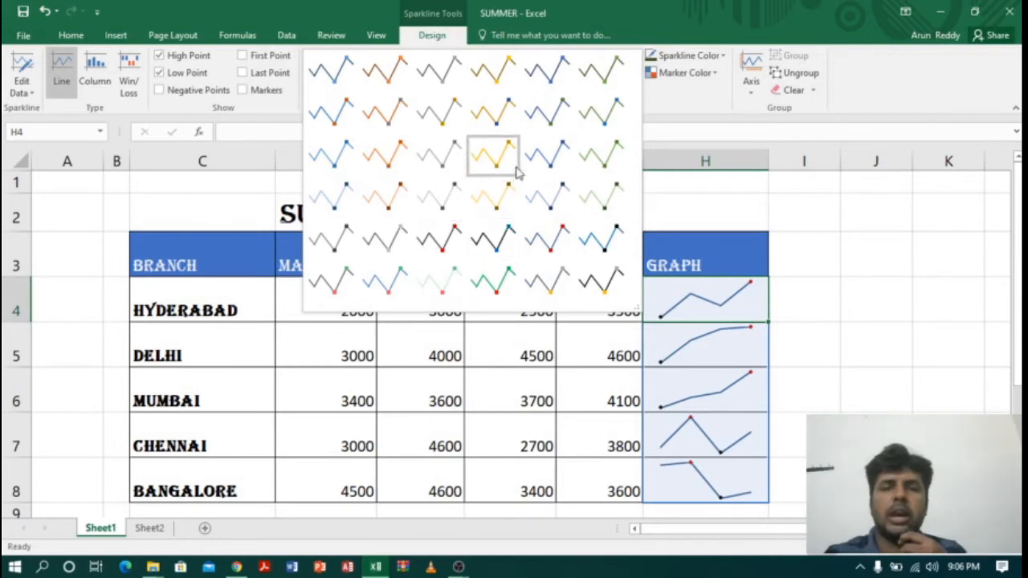
left_click(688, 111)
Step: Convert the Graph column's sparklines in H4:H8 from lines to the Column type
left_click_drag(703, 303, 703, 482)
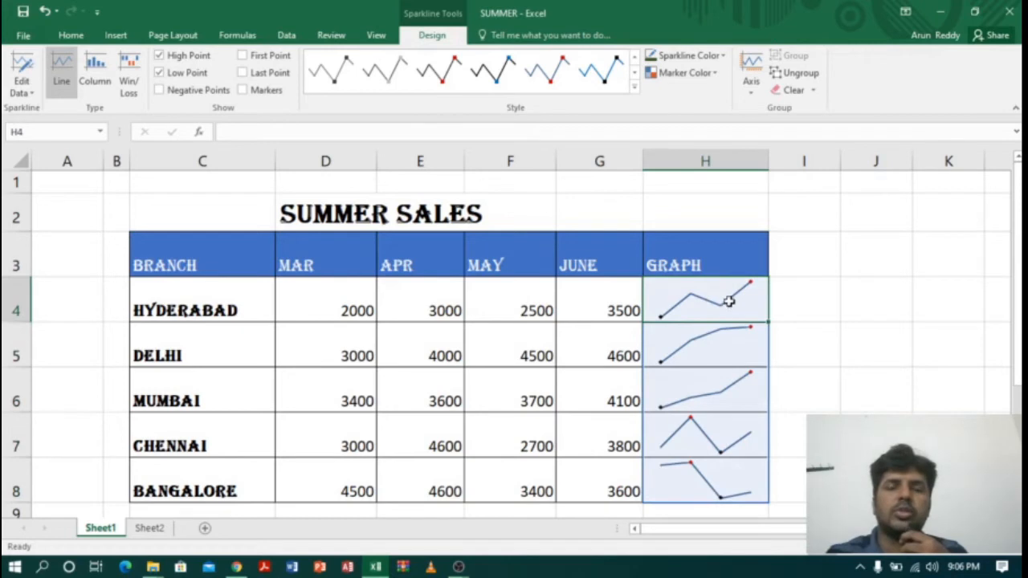
left_click_drag(728, 302, 721, 475)
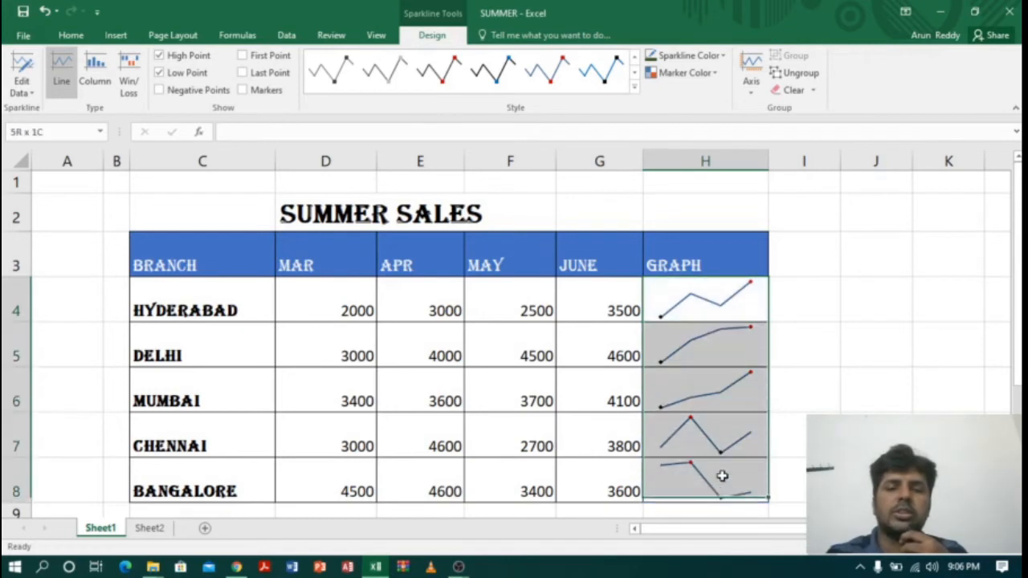
left_click(97, 75)
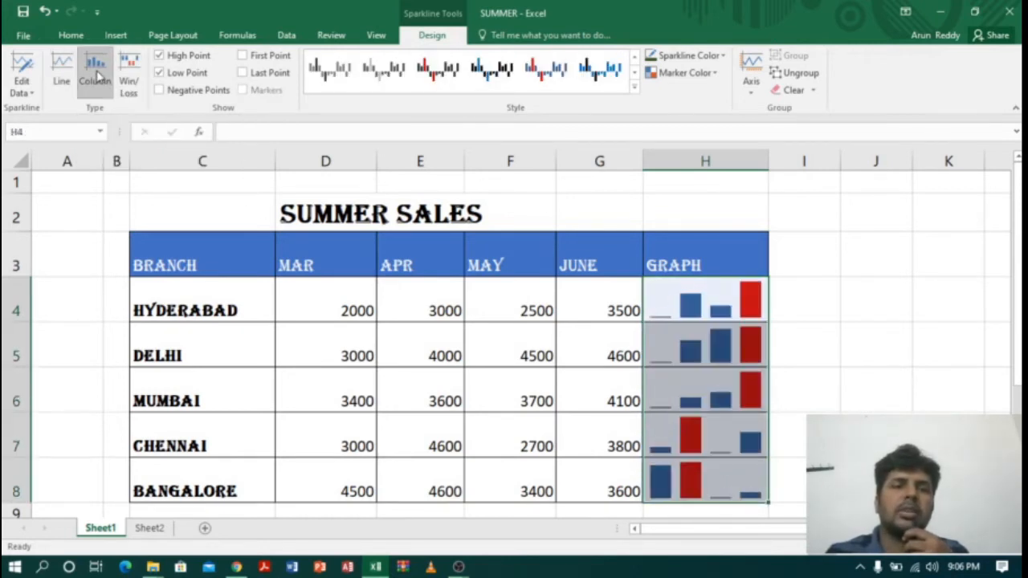
mouse_move(717, 315)
left_mouse_down()
mouse_move(720, 289)
mouse_move(717, 489)
left_mouse_up()
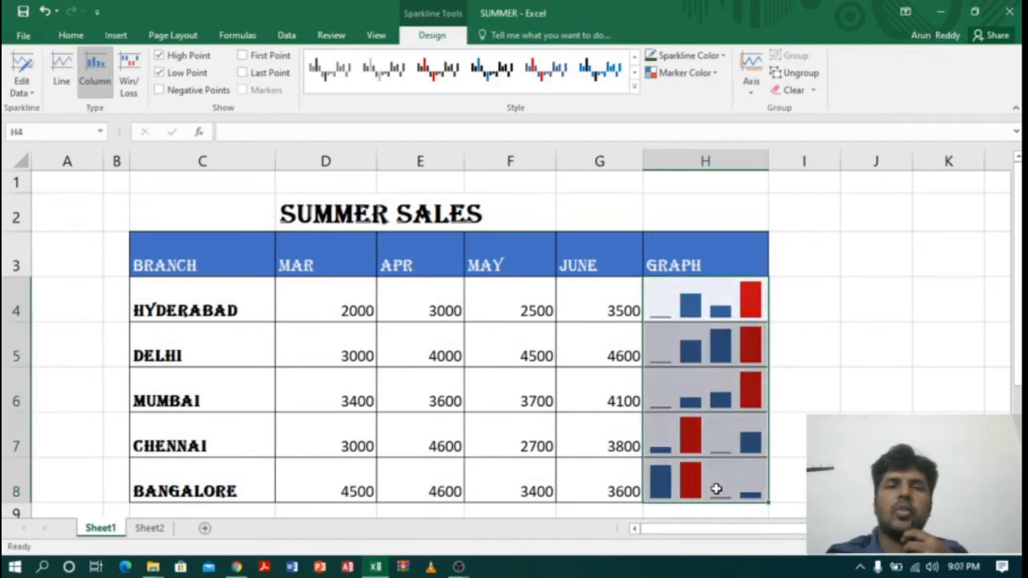
Step: Turn the high point highlighting of the Graph column's sparklines off and on again
left_click(726, 296)
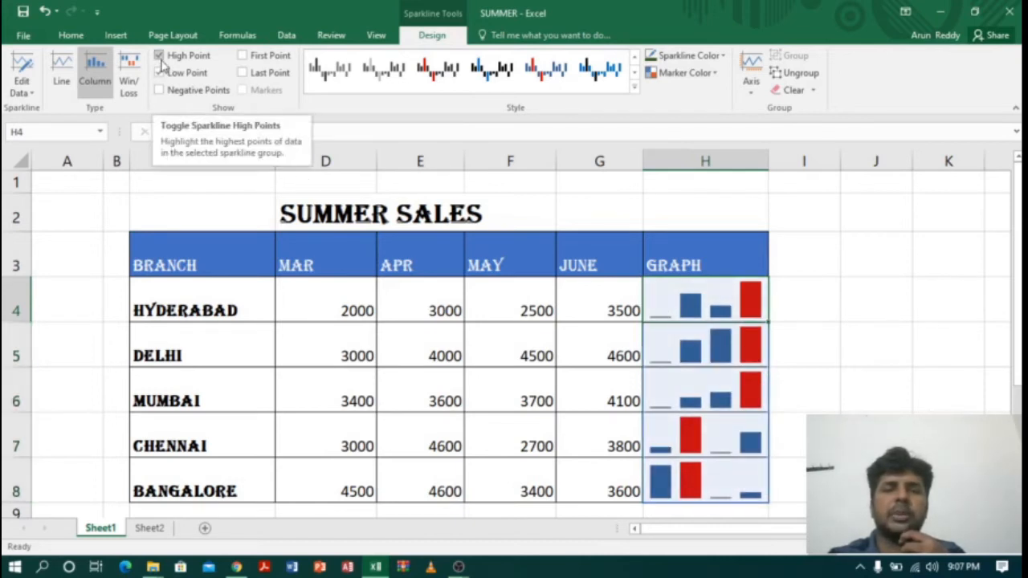
left_click(160, 55)
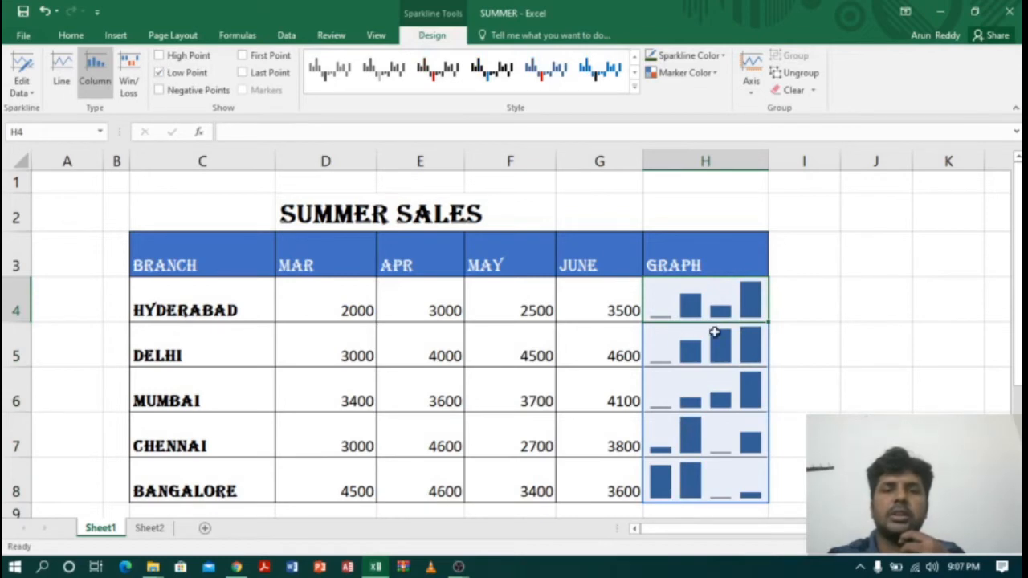
left_click(160, 56)
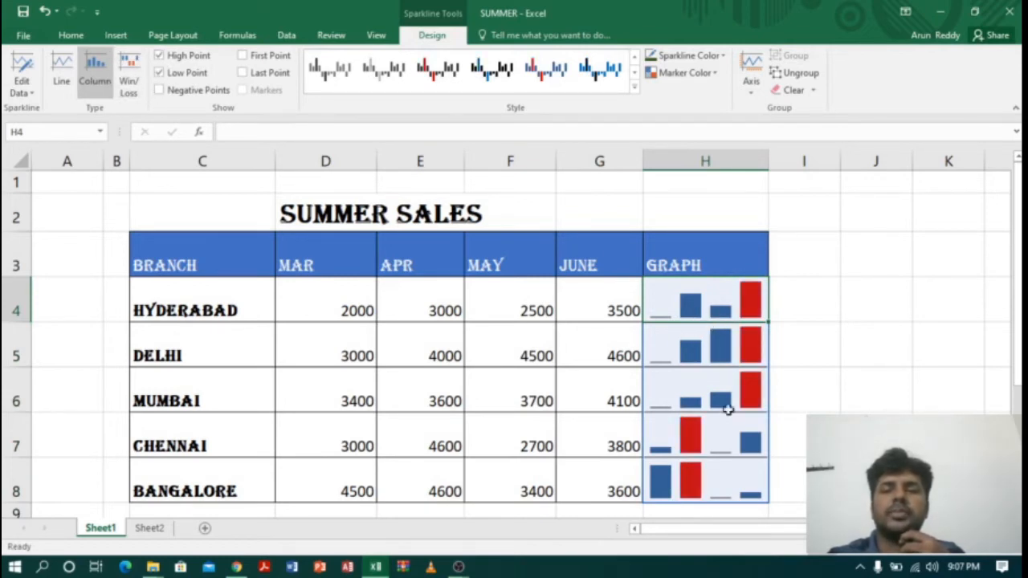
Step: Set the sparkline color of H4:H8 in the Graph column to the darkest green theme color
left_click(737, 490)
left_click(735, 307)
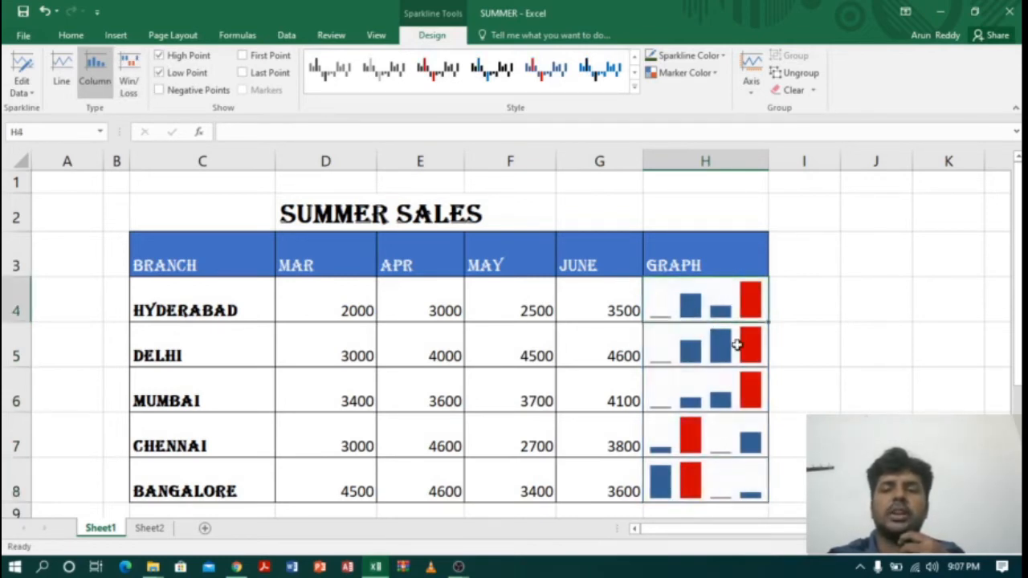
left_click_drag(736, 317, 740, 493)
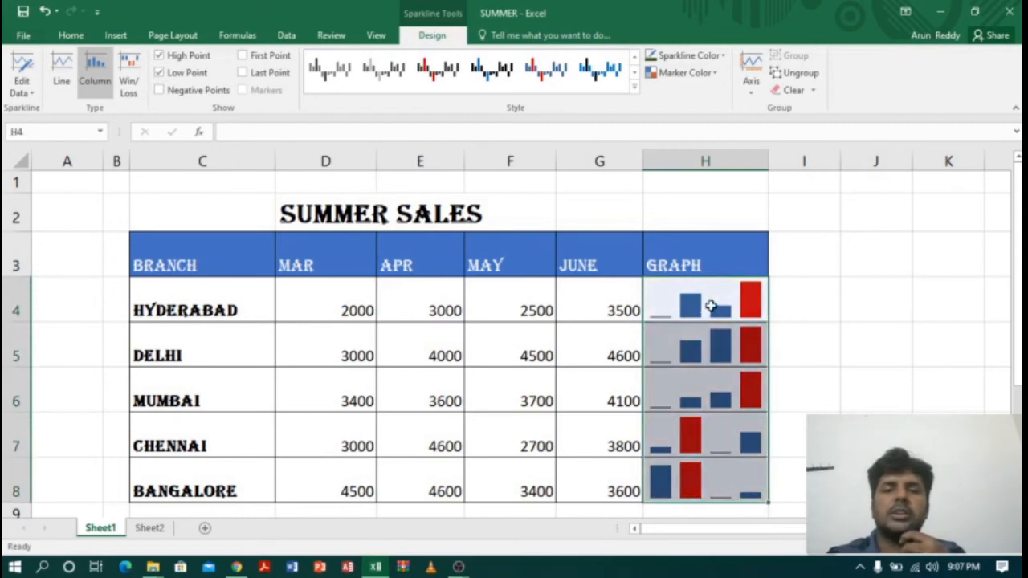
left_click(700, 304)
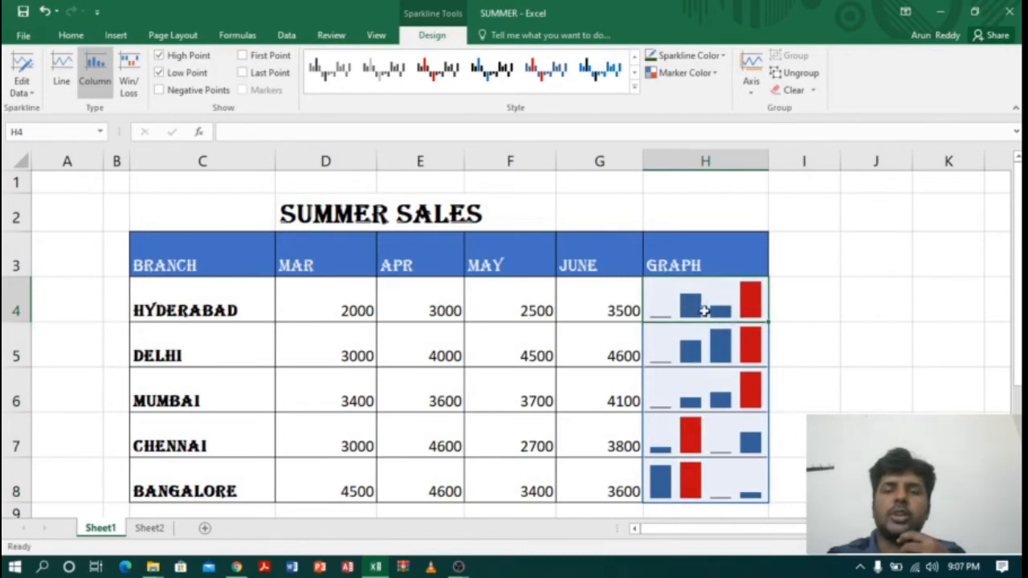
left_click(701, 305)
left_click_drag(700, 306, 705, 489)
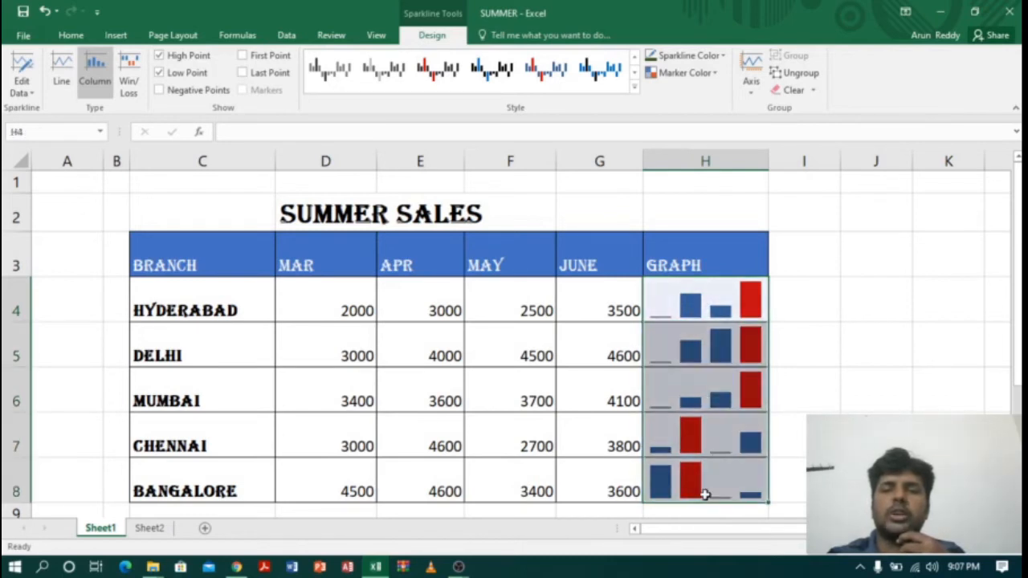
left_click(724, 57)
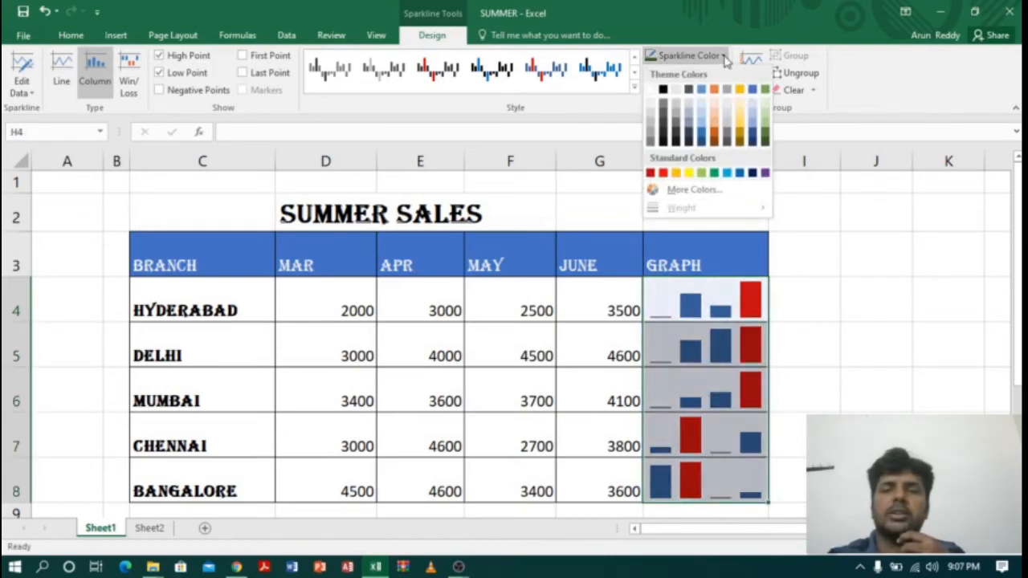
left_click(768, 143)
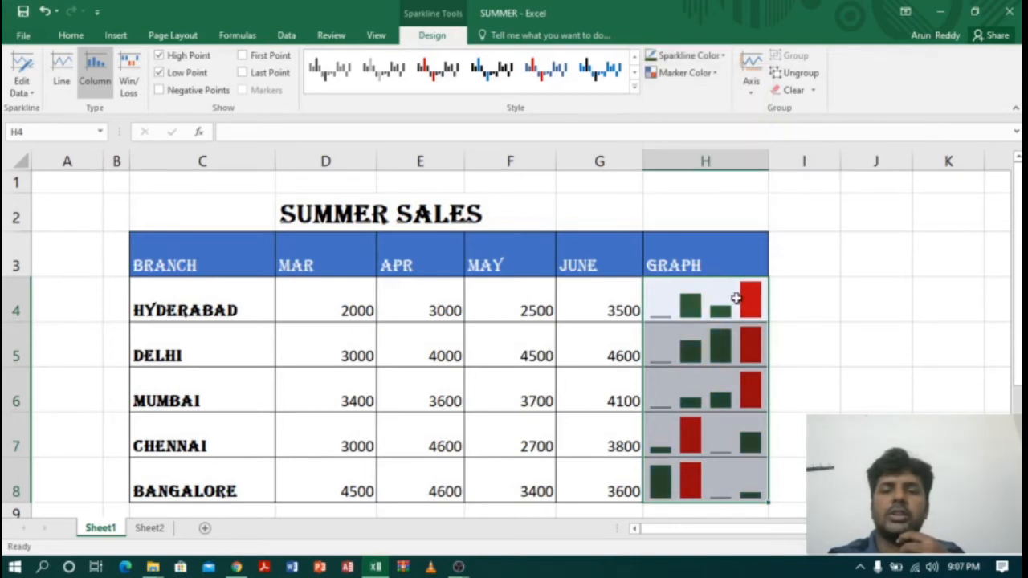
Step: Convert the Graph column's sparklines in H4:H8 to the Win/Loss type
left_click(725, 444)
left_click_drag(725, 308, 737, 437)
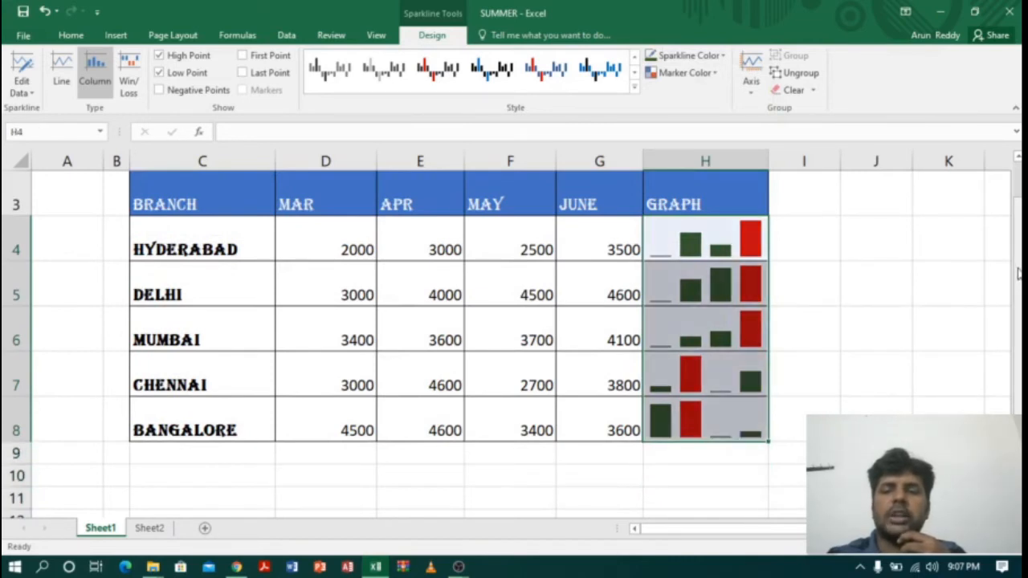
left_click_drag(1019, 275, 1019, 265)
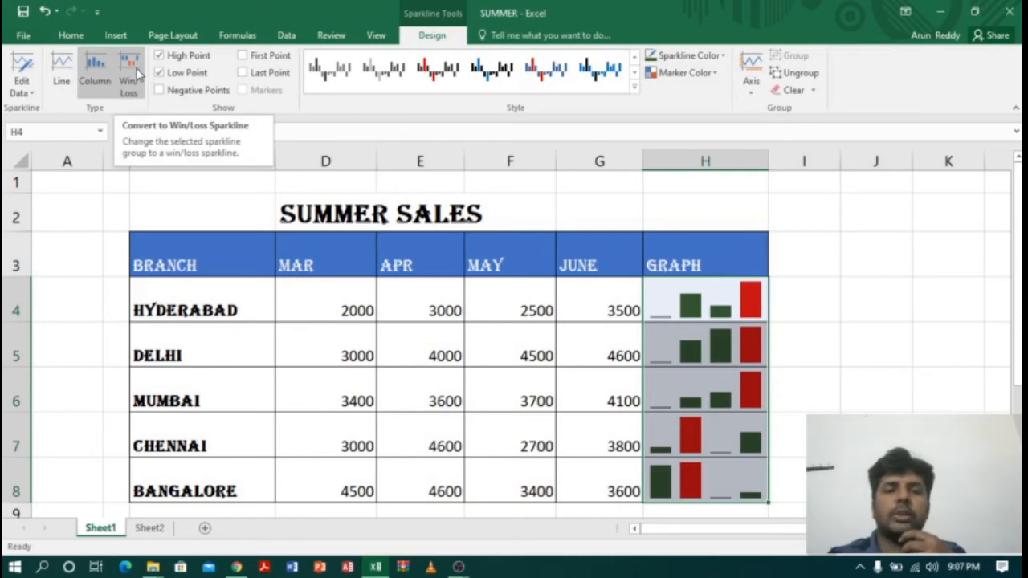
left_click(130, 74)
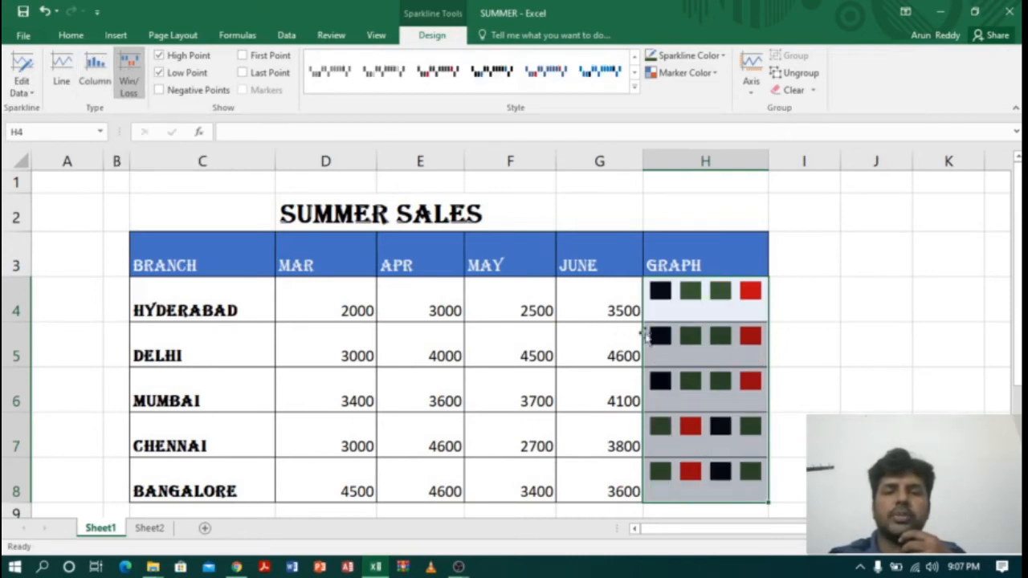
left_click(675, 309)
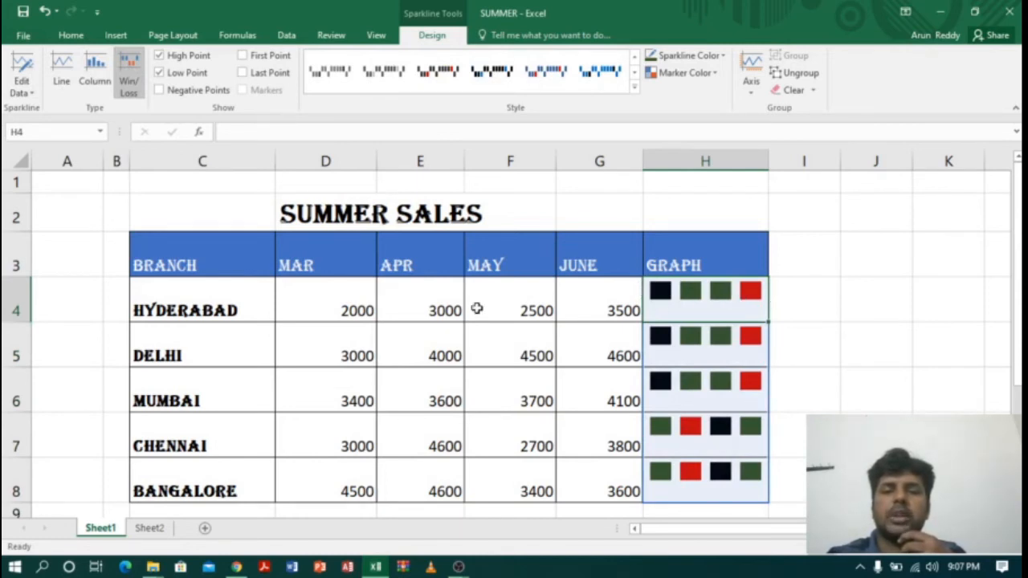
Step: Change Hyderabad's March figure to -2000 and its May figure to -2500
double_click(344, 310)
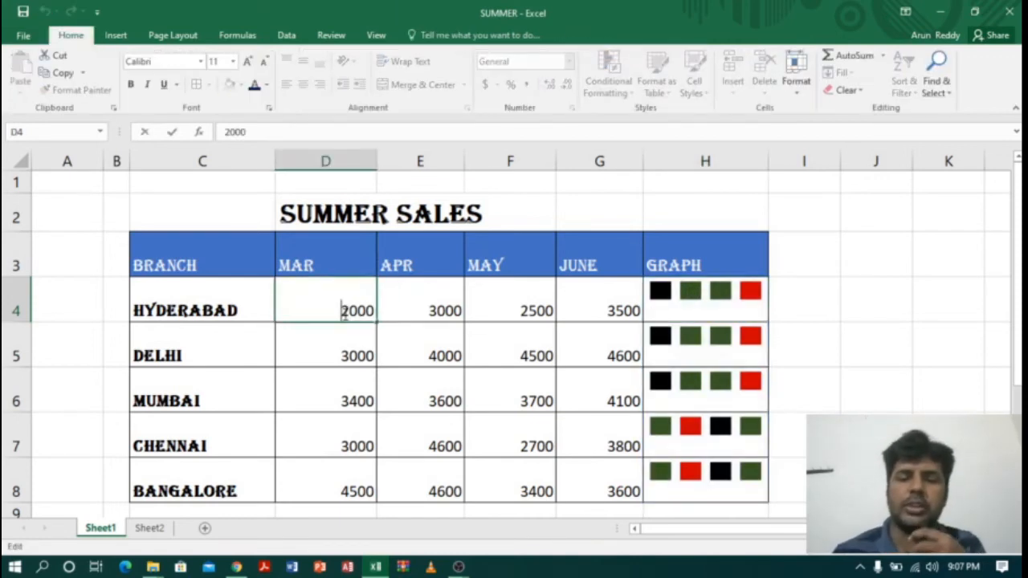
type("--")
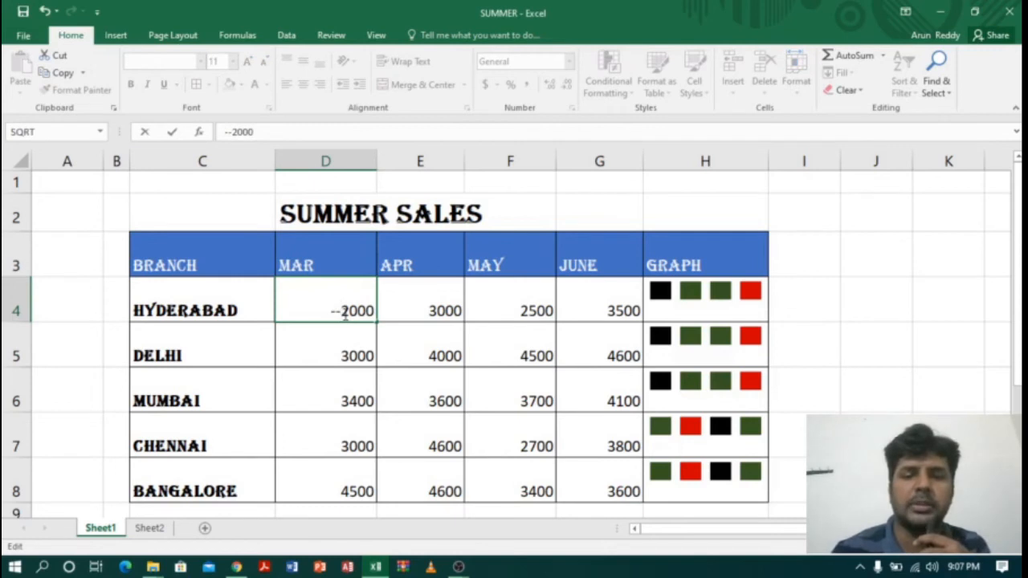
key("BackSpace")
key("Tab")
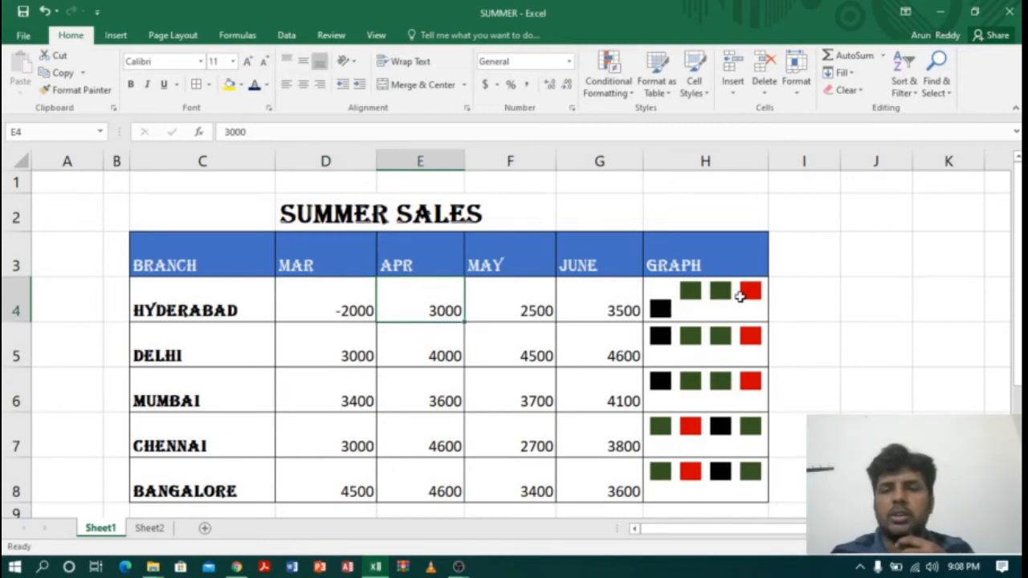
double_click(523, 311)
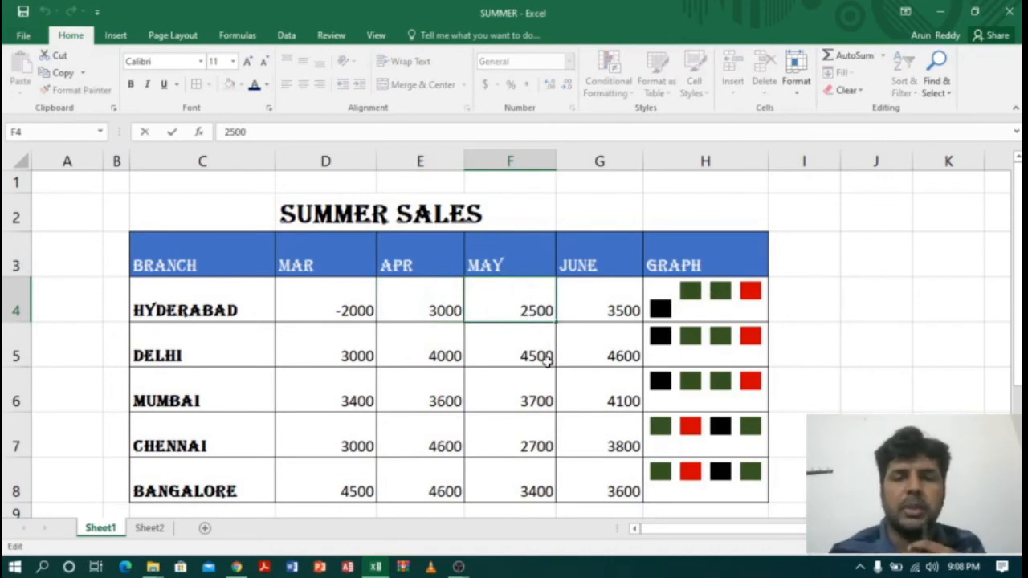
type("-")
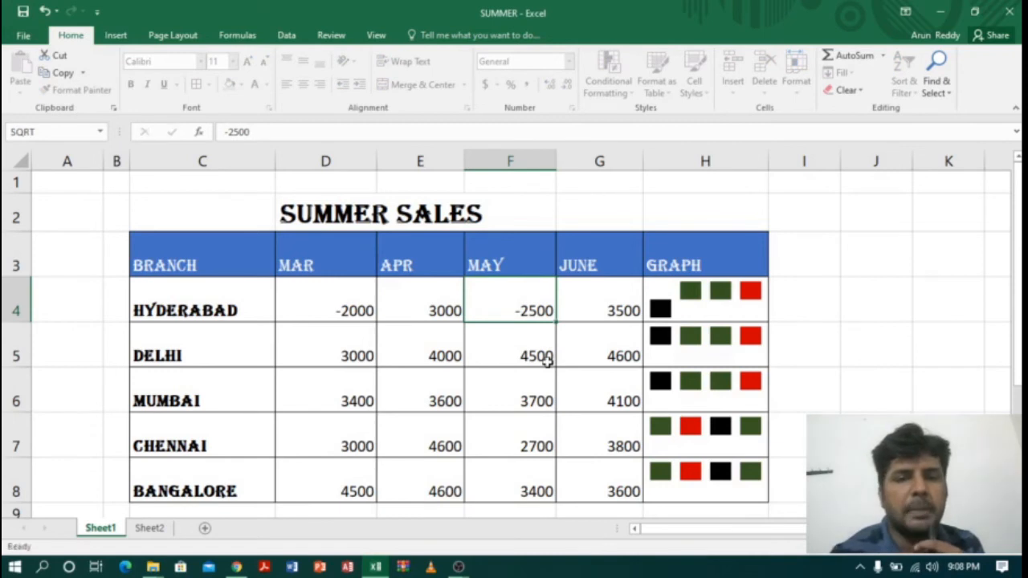
key("Tab")
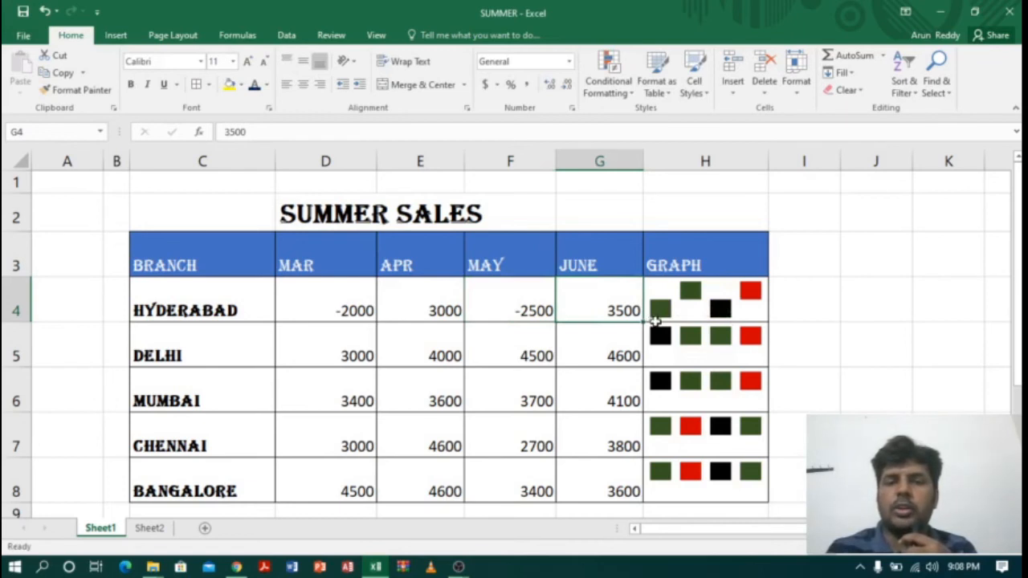
Step: Switch all of the Graph column's Win/Loss sparklines back to the Column type
left_click(447, 306)
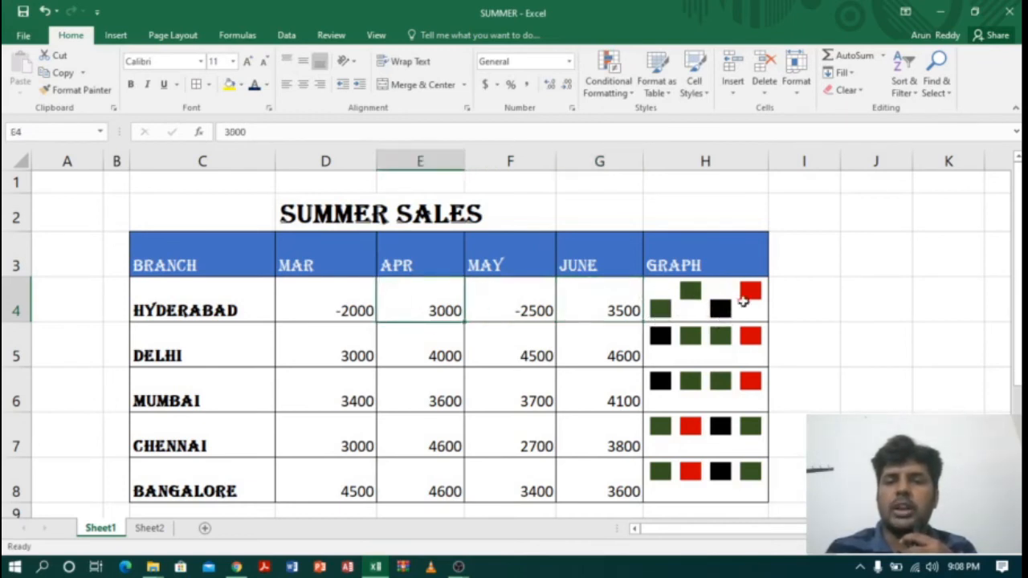
left_click(746, 298)
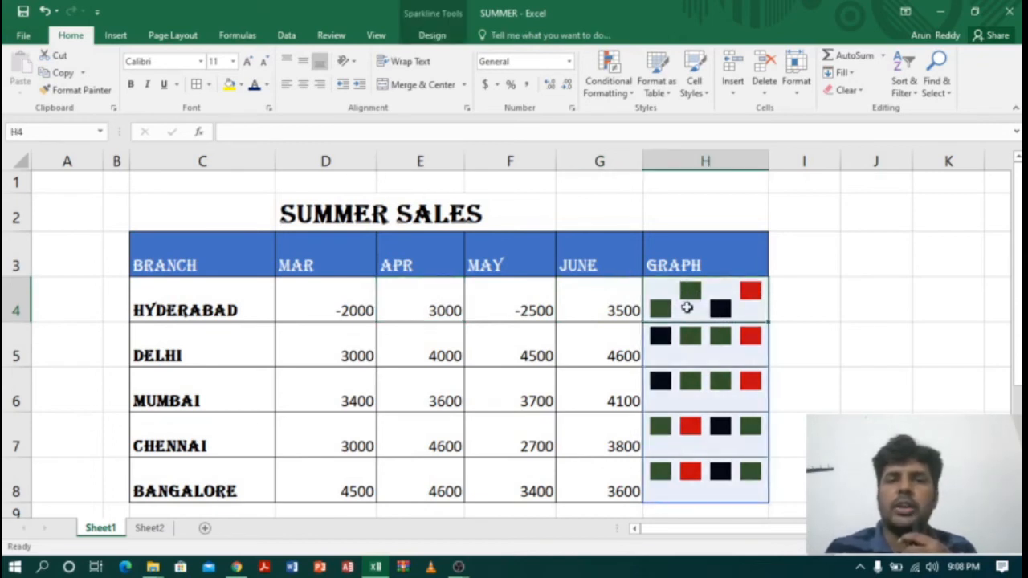
left_click_drag(726, 316, 735, 432)
left_click(432, 35)
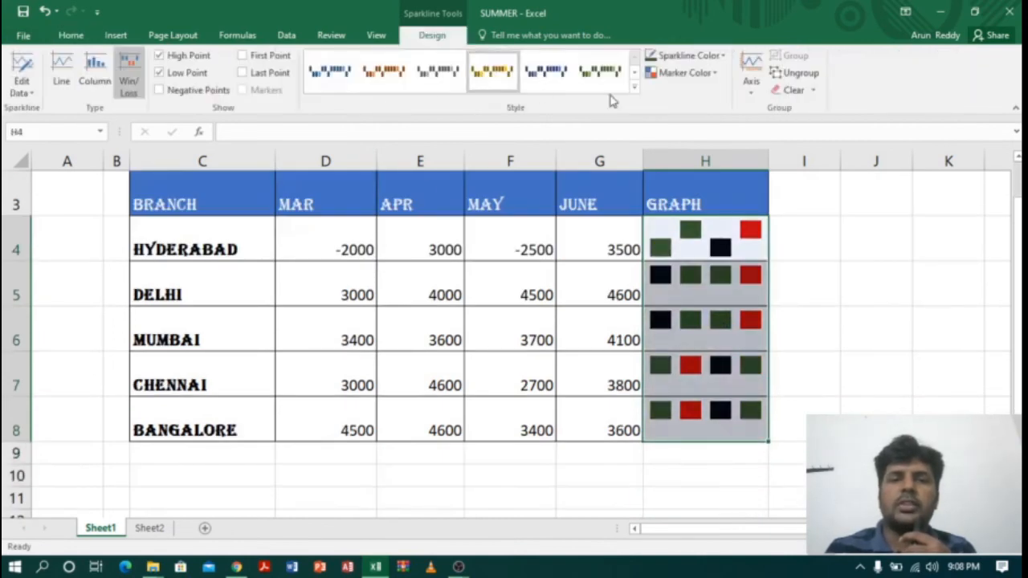
left_click(634, 89)
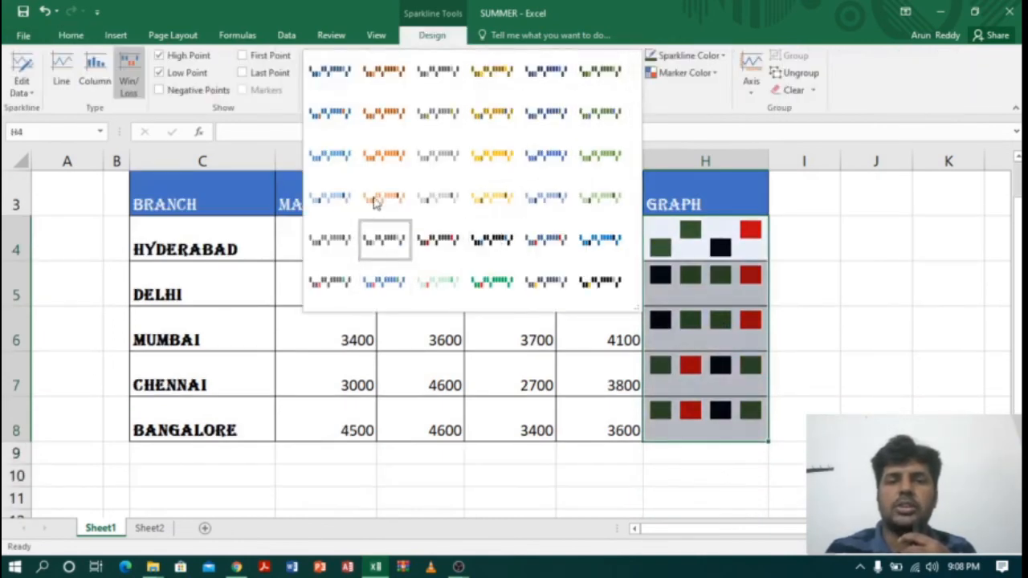
left_click(722, 291)
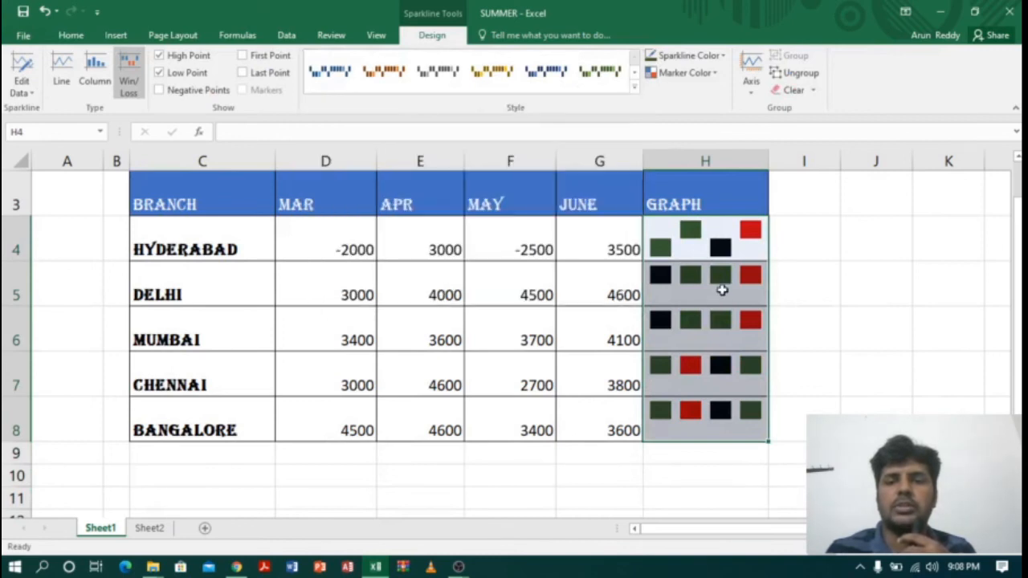
left_click(101, 73)
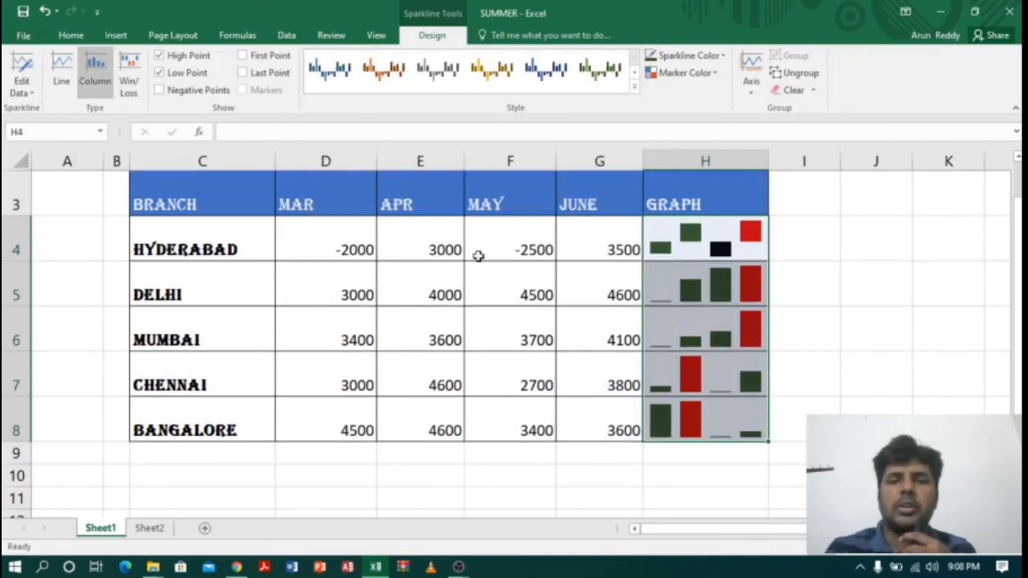
Step: Change Hyderabad's May figure to 2500 and its March figure to 2000
double_click(520, 254)
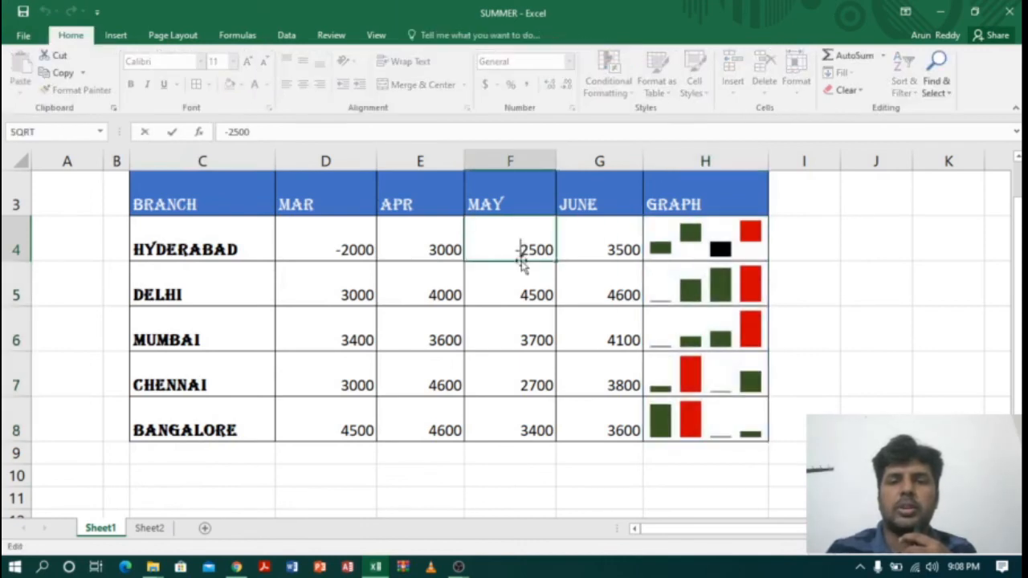
key("BackSpace")
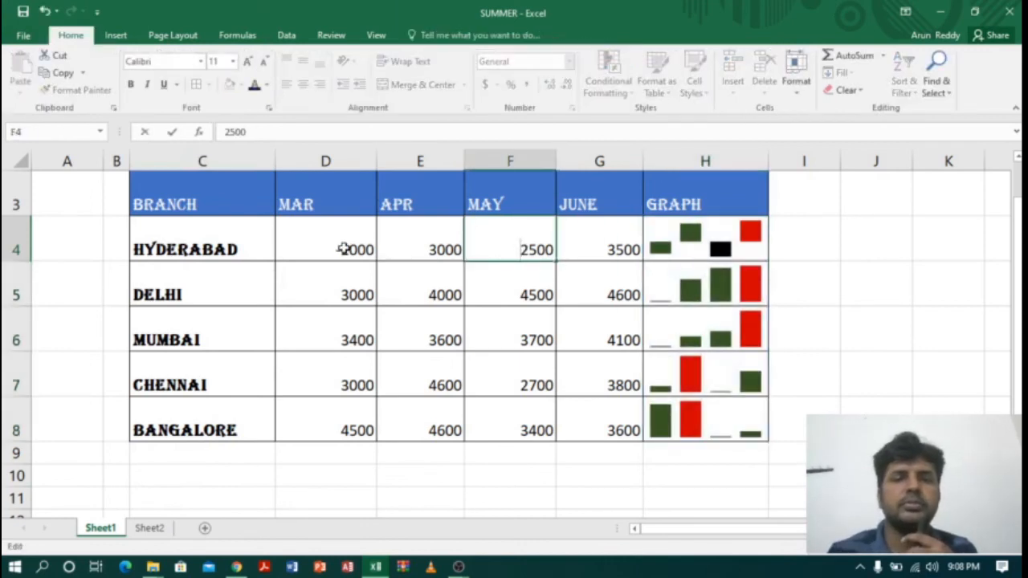
double_click(344, 249)
type("-")
key("Delete")
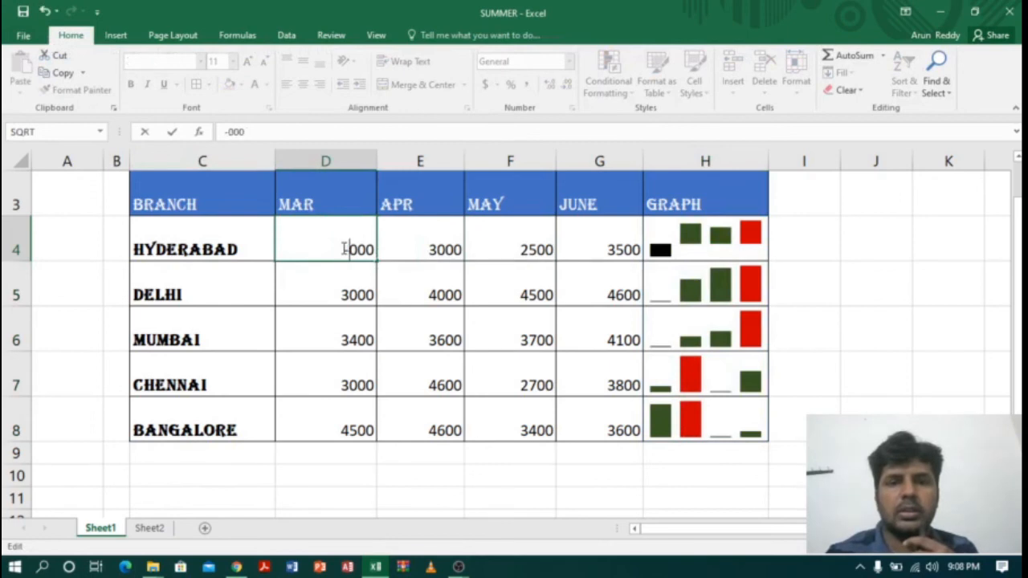
key("BackSpace")
type("2")
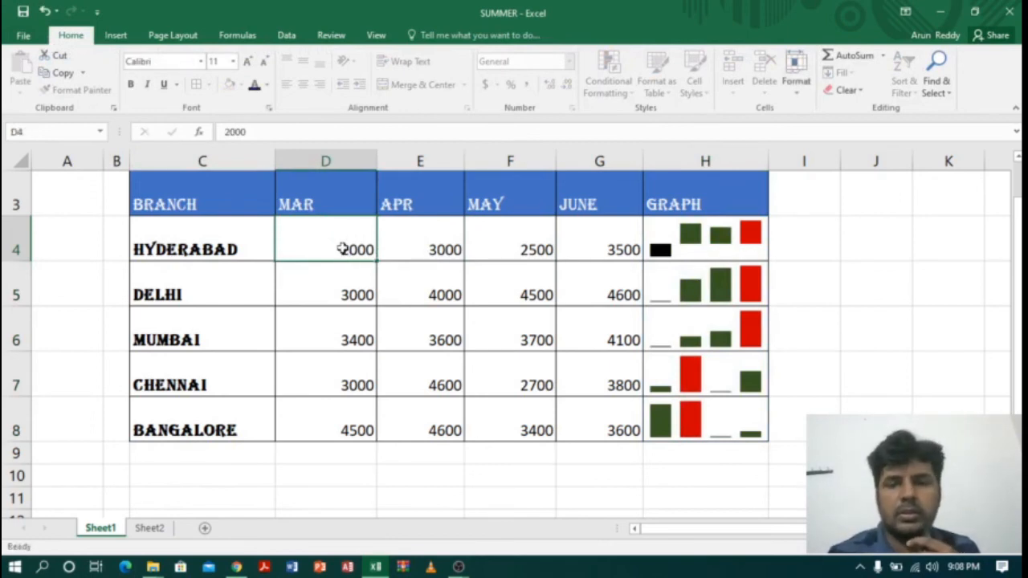
key("Return")
Step: Clear all the selected sparklines from H4:H8 in the Graph column
left_click(686, 269)
left_click(696, 221)
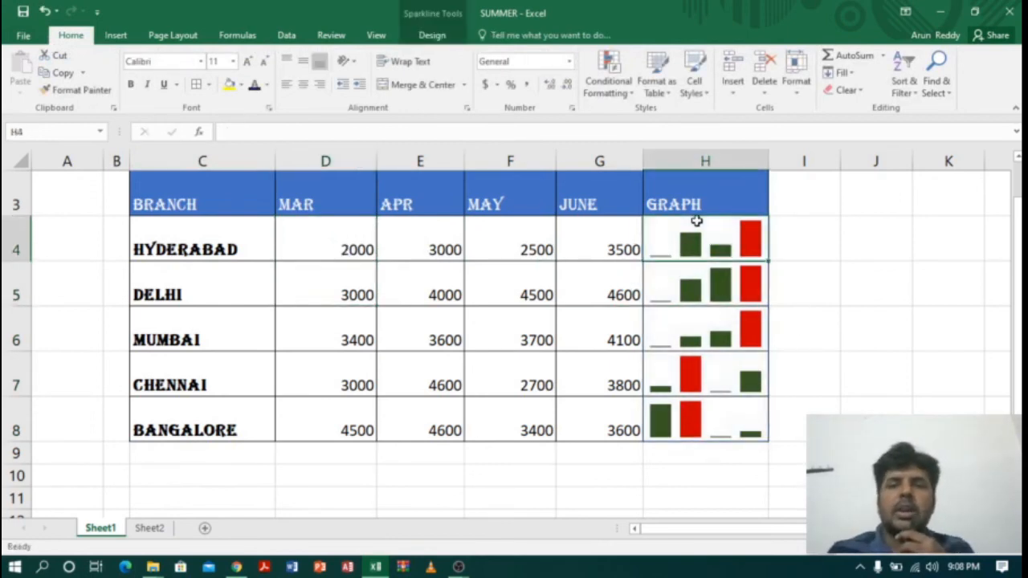
left_click(430, 37)
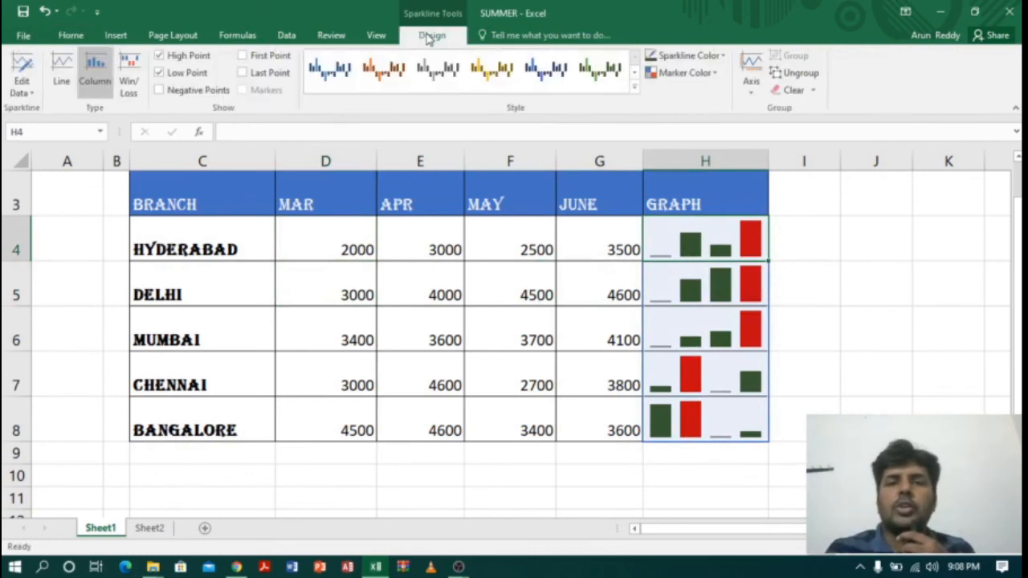
left_click_drag(721, 229, 731, 420)
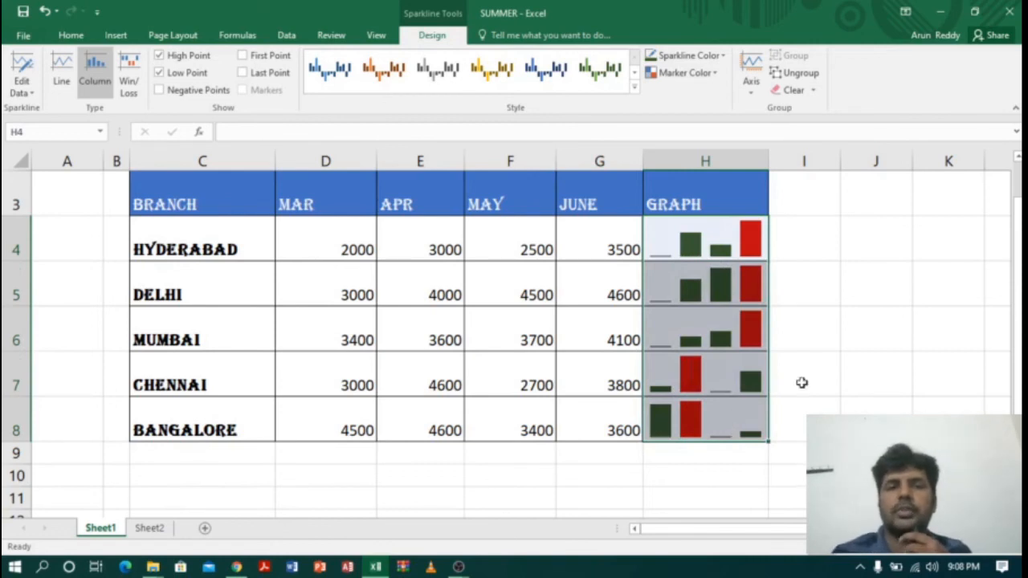
left_click(867, 360)
left_click_drag(725, 244, 731, 427)
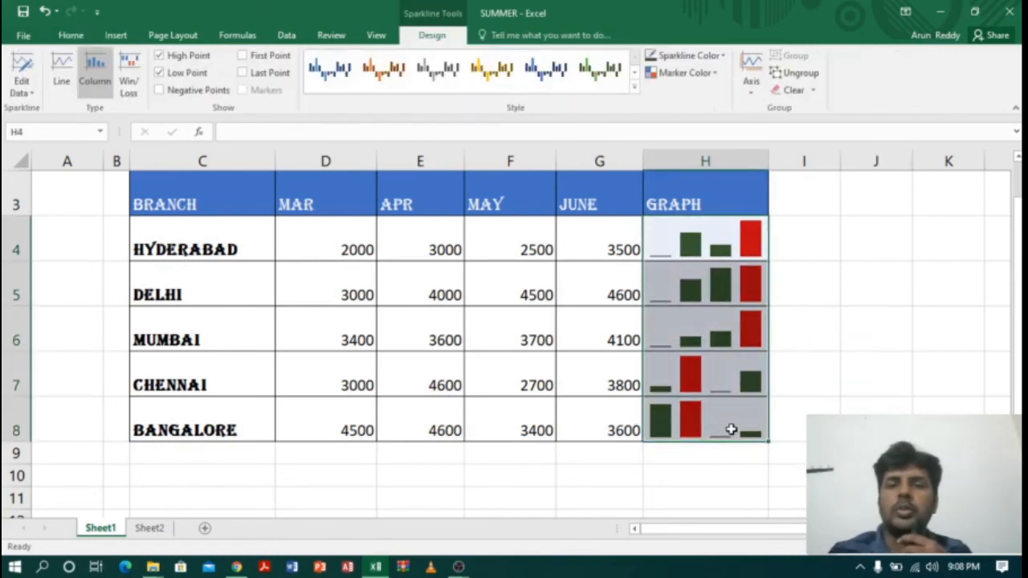
left_click(814, 91)
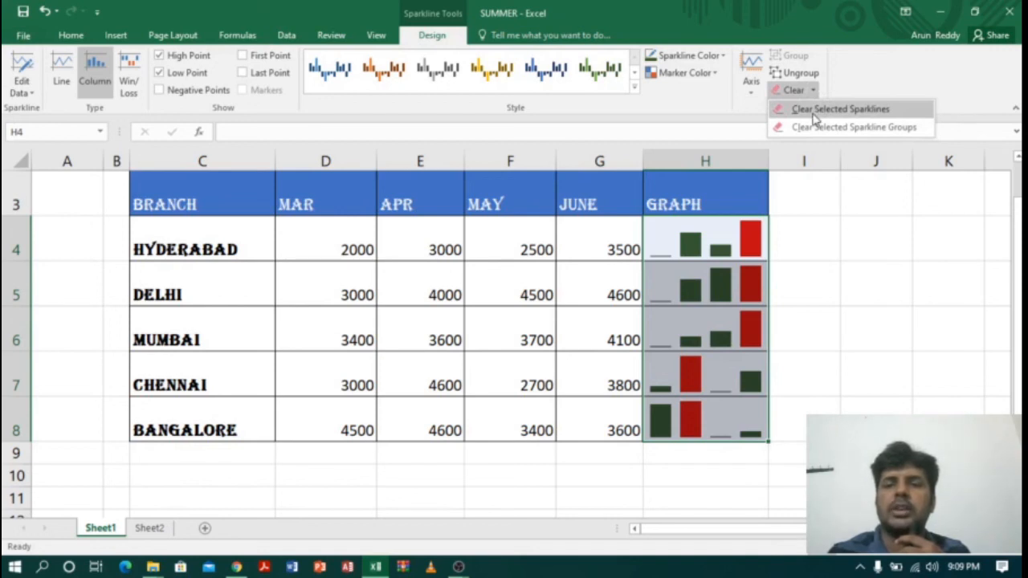
left_click(749, 261)
left_click_drag(717, 233, 717, 428)
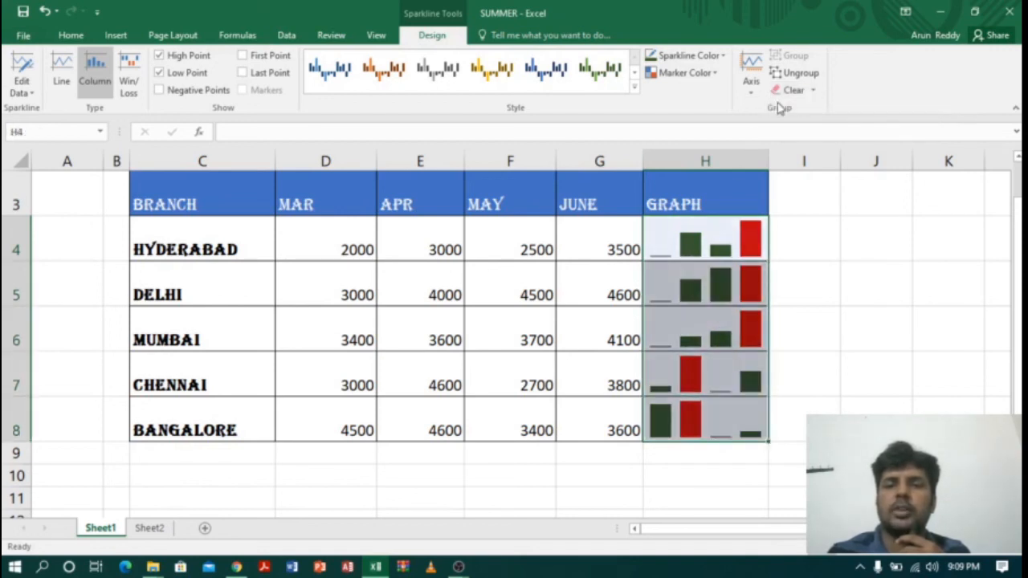
left_click(813, 91)
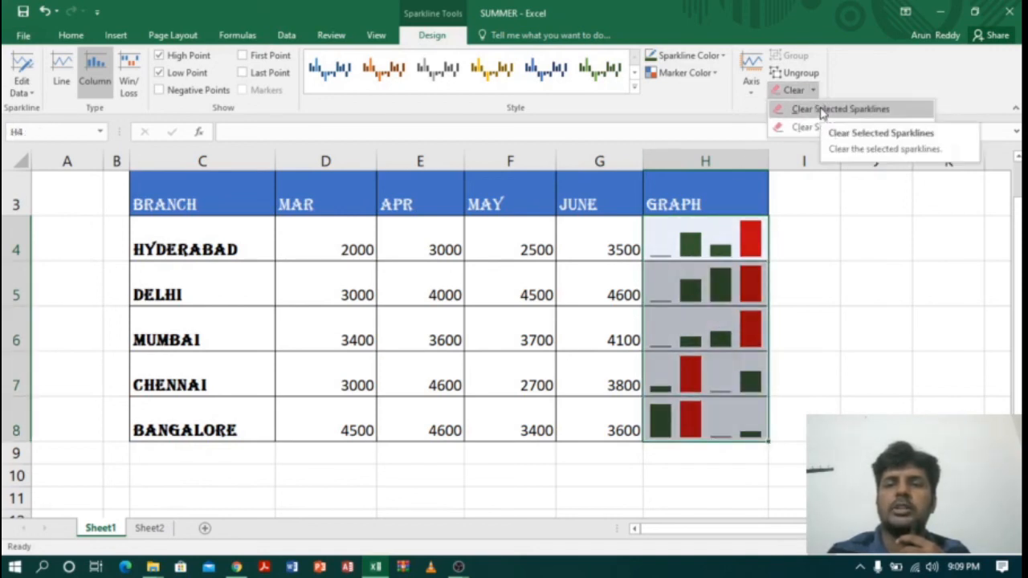
left_click(821, 112)
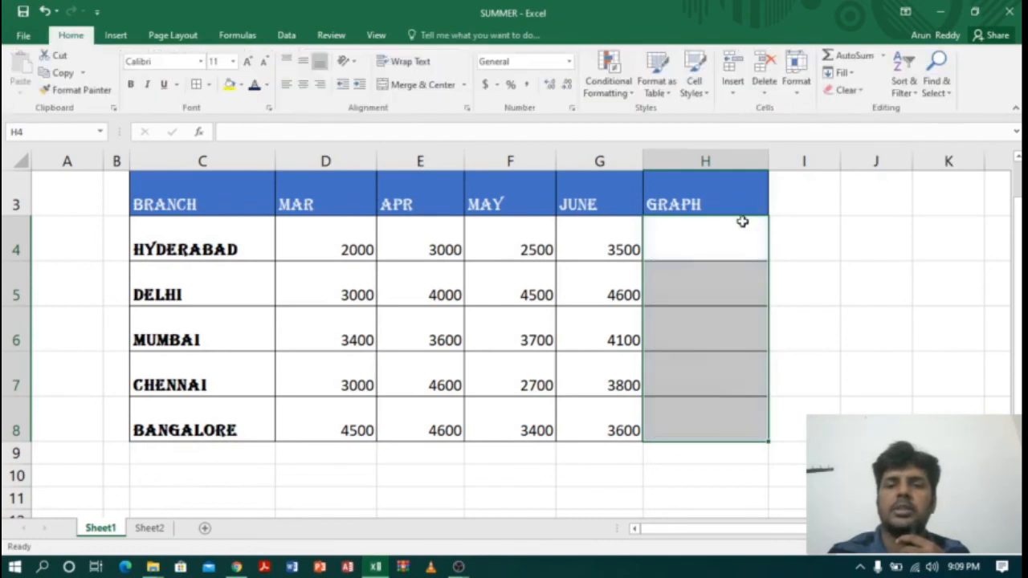
left_click_drag(735, 222, 731, 415)
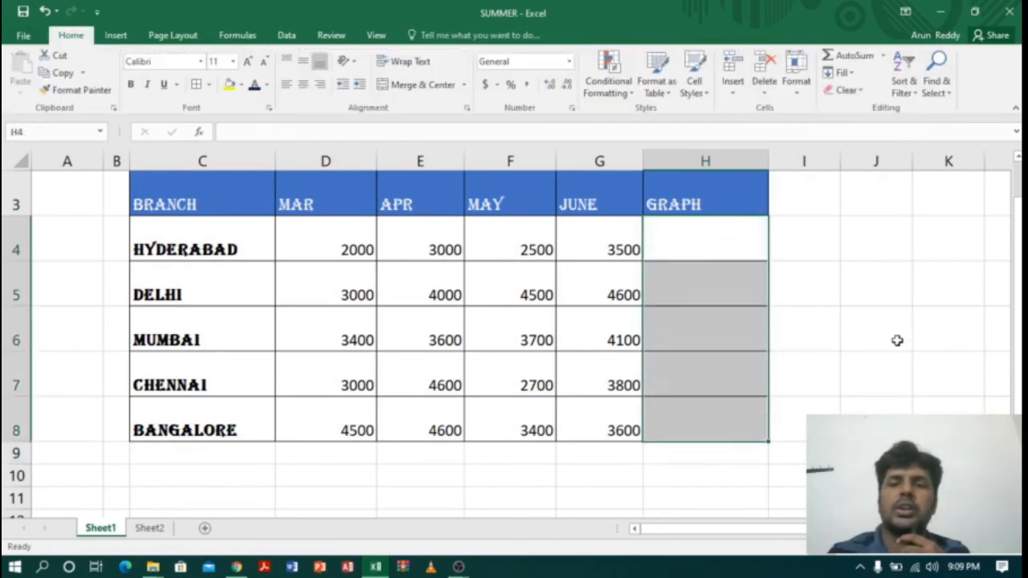
scroll(743, 284, "up", 1)
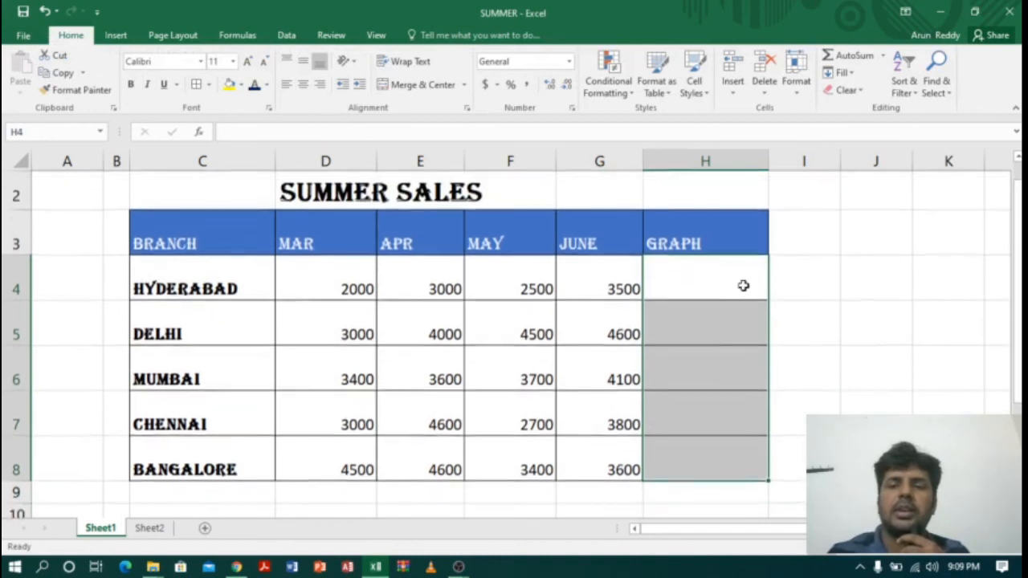
left_click(728, 284)
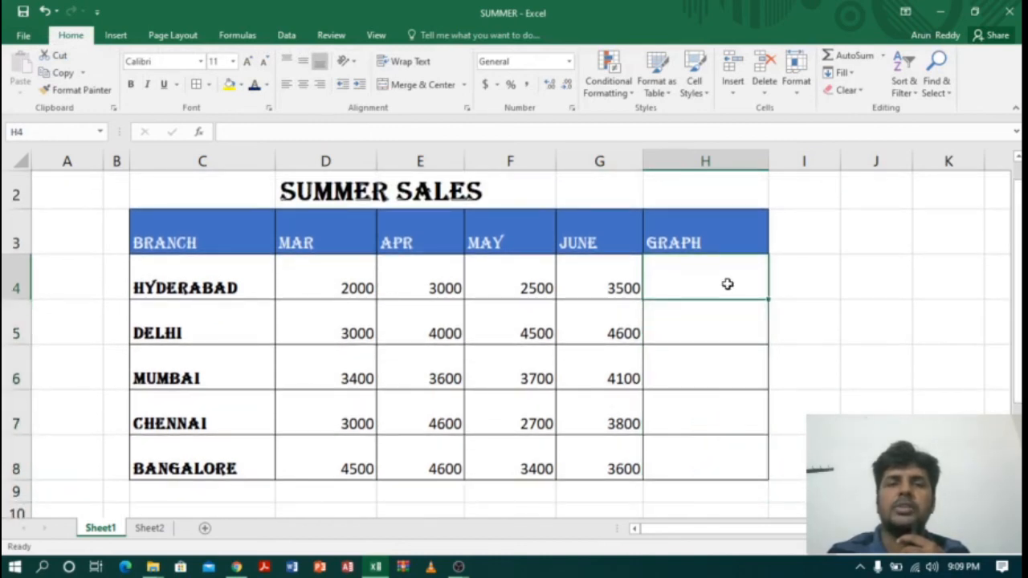